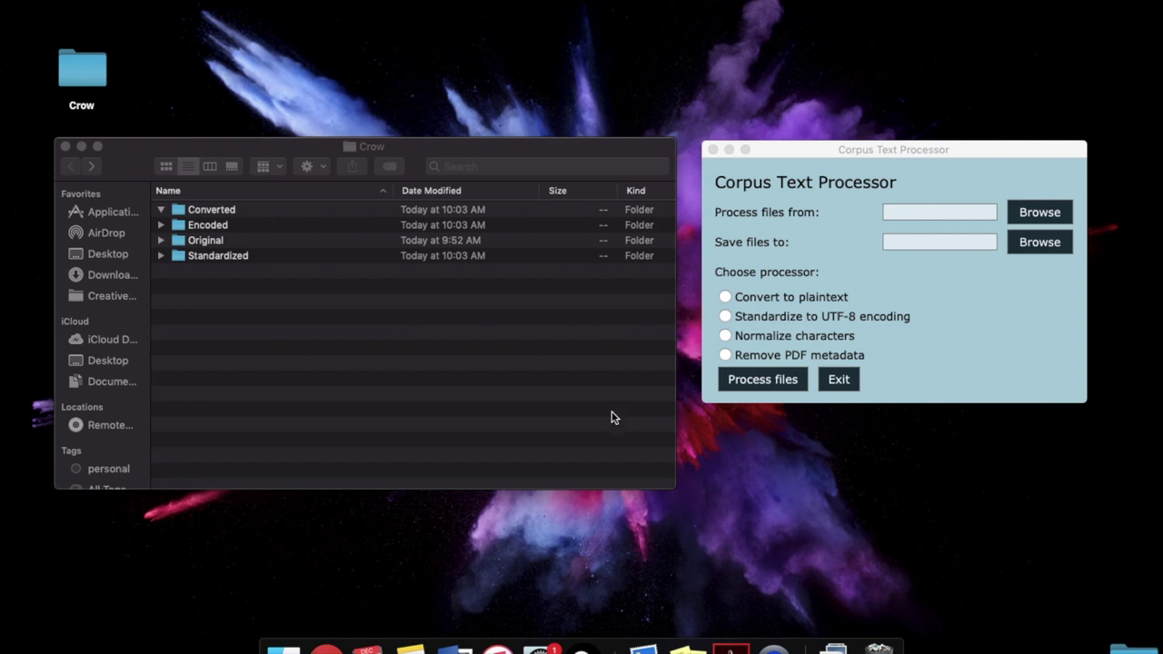
# Set the Crow folder's Original subfolder as the source of the files to process
pyautogui.click(1051, 210)
pyautogui.click(1051, 211)
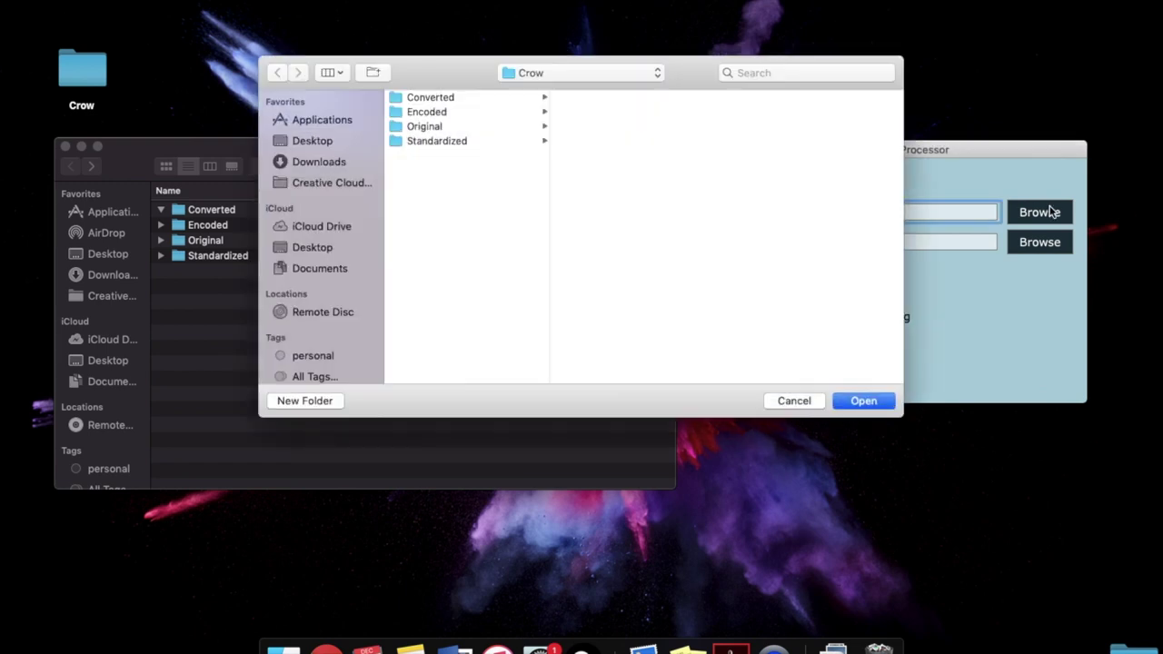
pyautogui.click(456, 128)
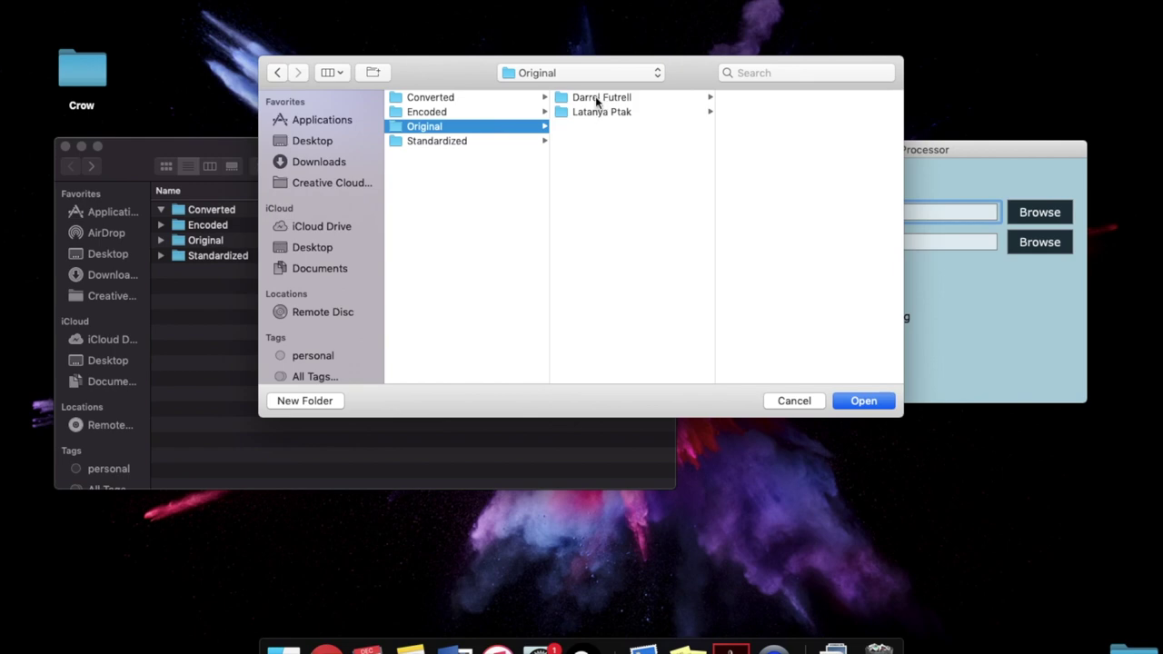
pyautogui.click(863, 401)
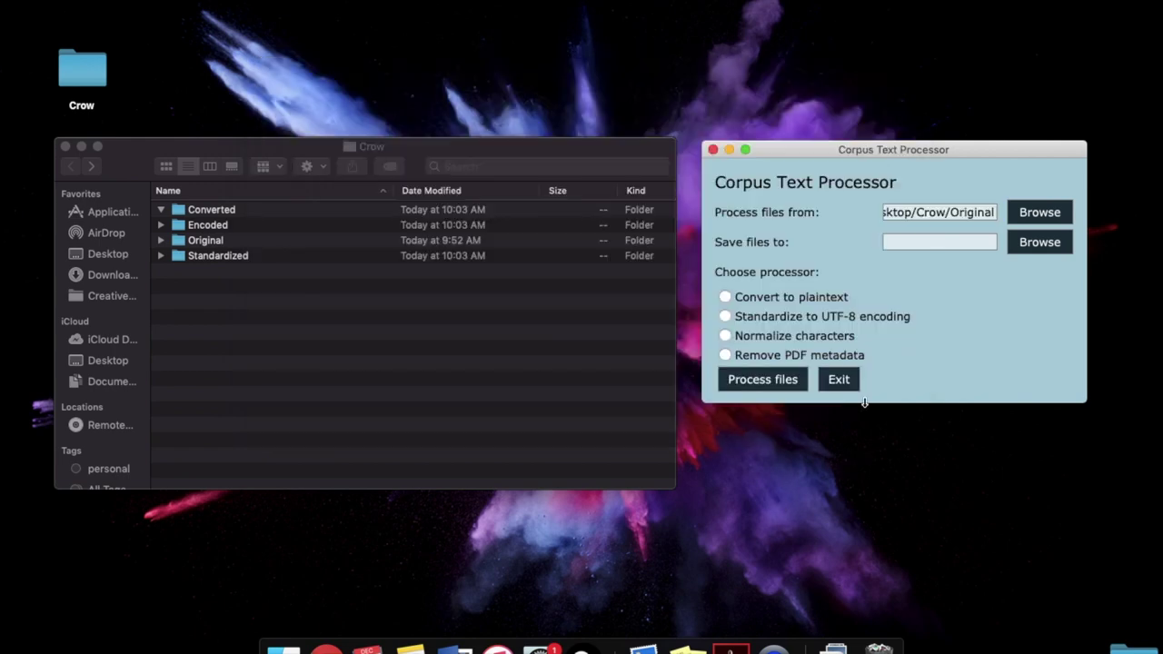
# Set the Crow folder's Converted subfolder as the save location for processed files
pyautogui.click(1047, 245)
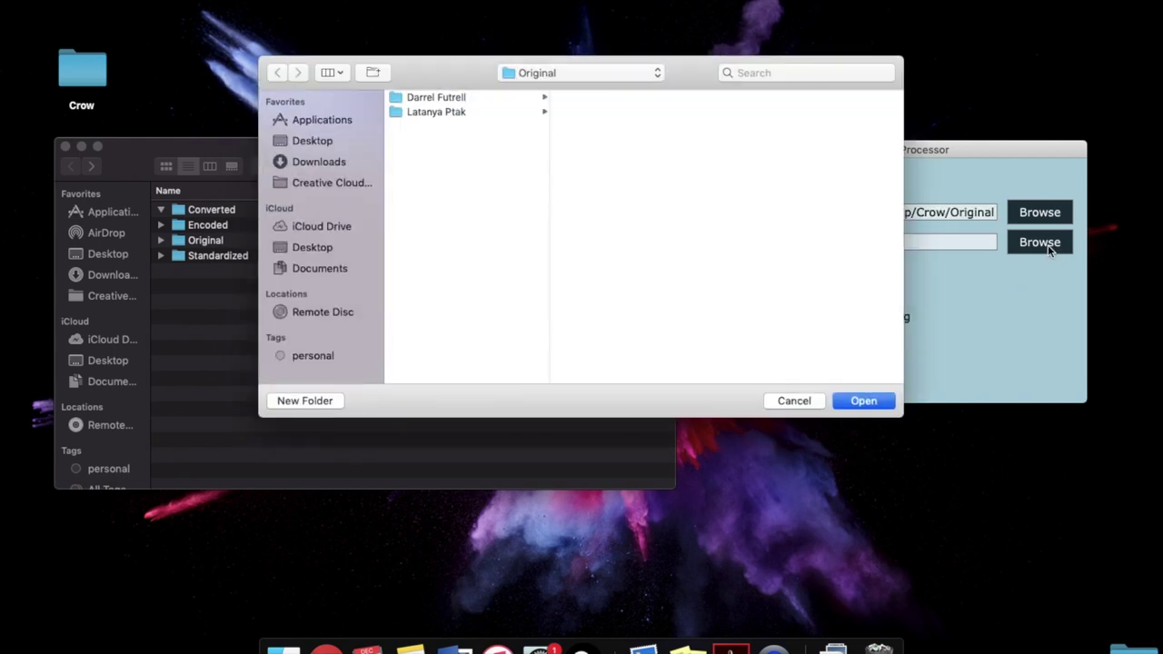
pyautogui.click(575, 78)
pyautogui.click(574, 90)
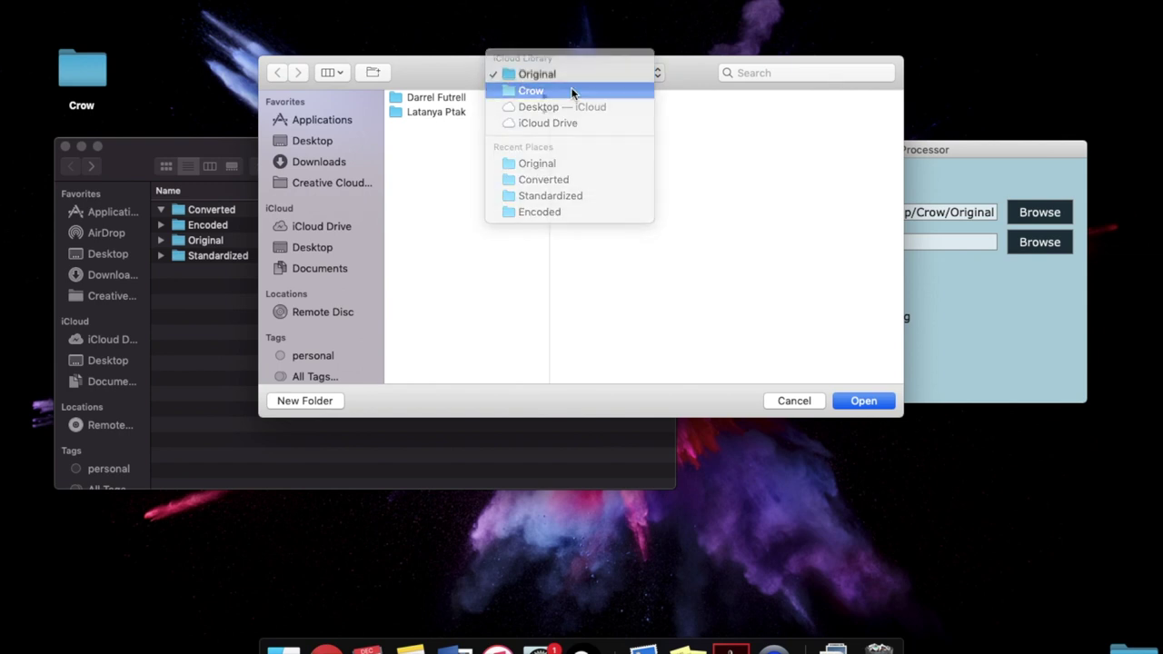
pyautogui.click(574, 98)
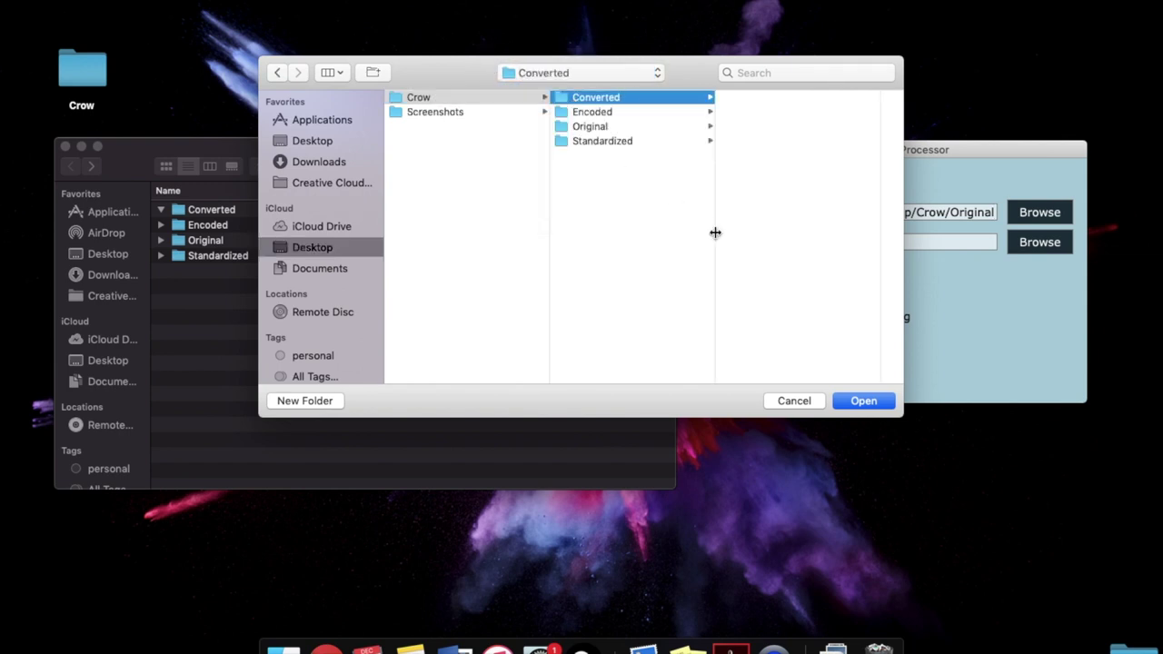
pyautogui.click(849, 401)
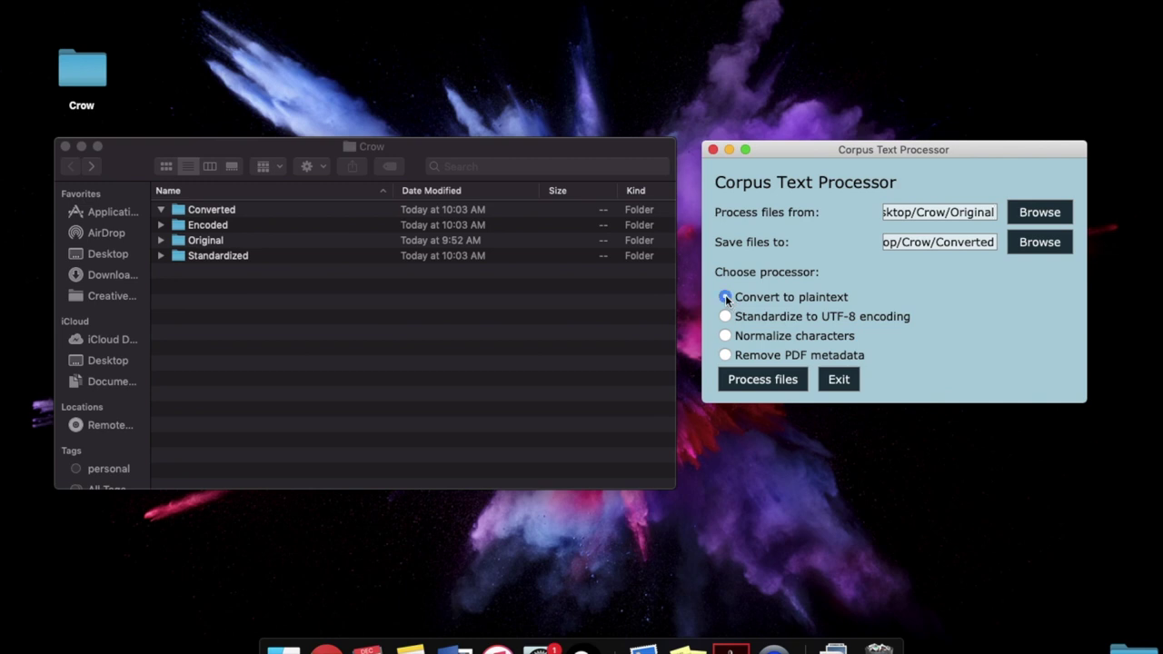
# Process the files with the Convert to plaintext processor, check the log, and close it
pyautogui.click(746, 379)
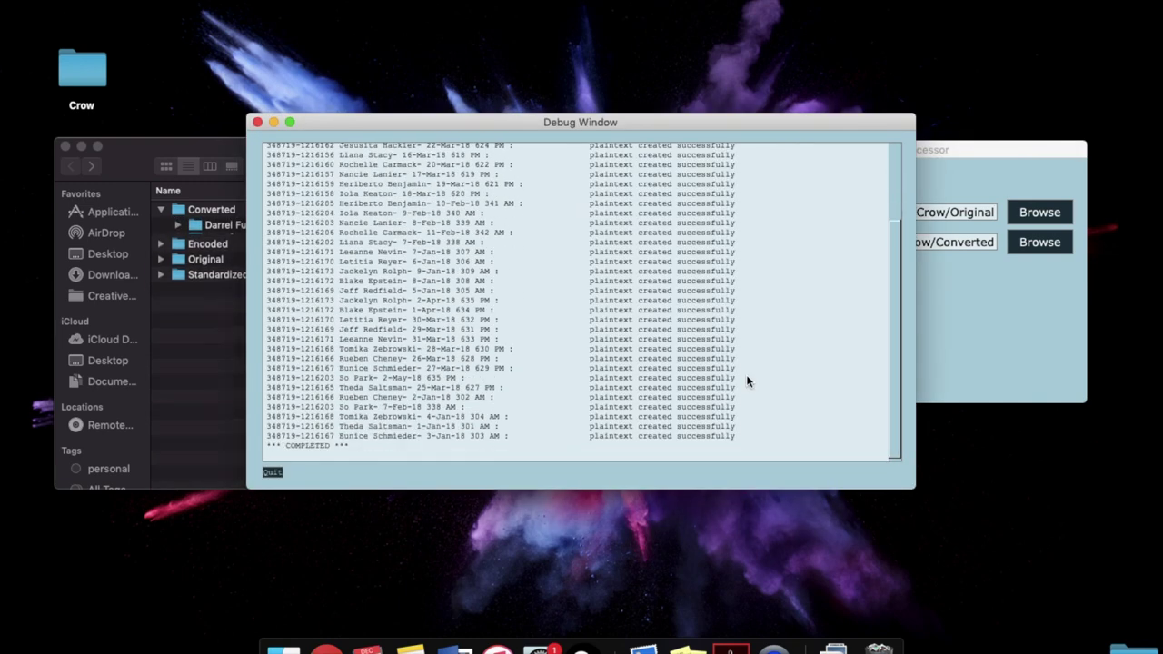
pyautogui.scroll(3, 690, 314)
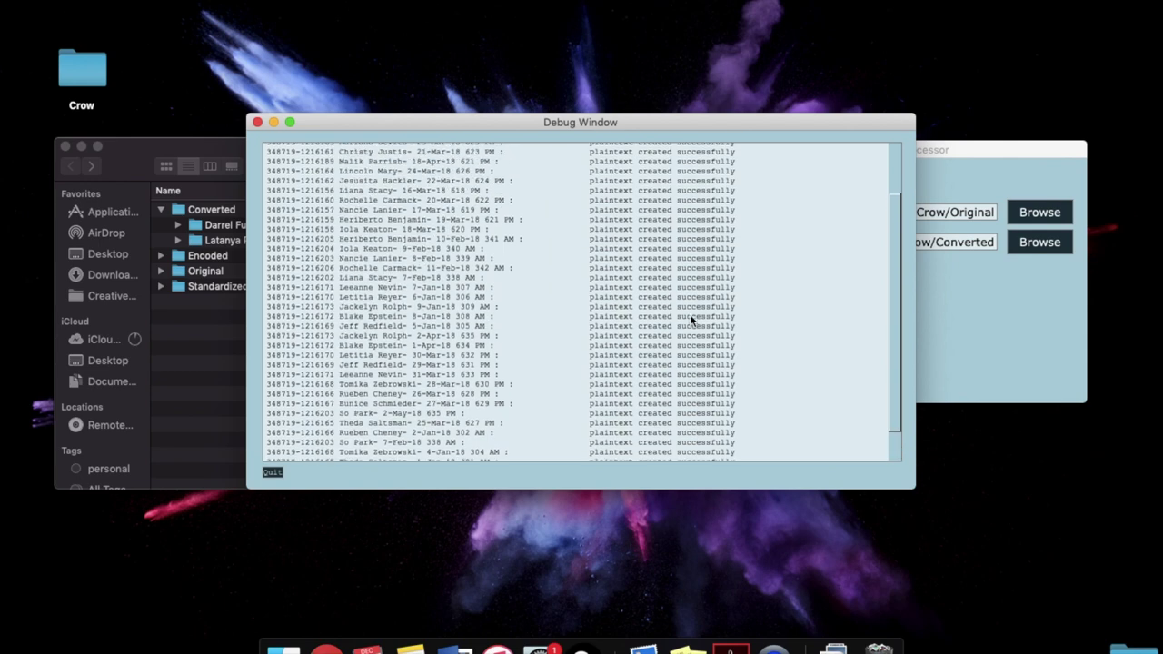
pyautogui.scroll(-3, 690, 314)
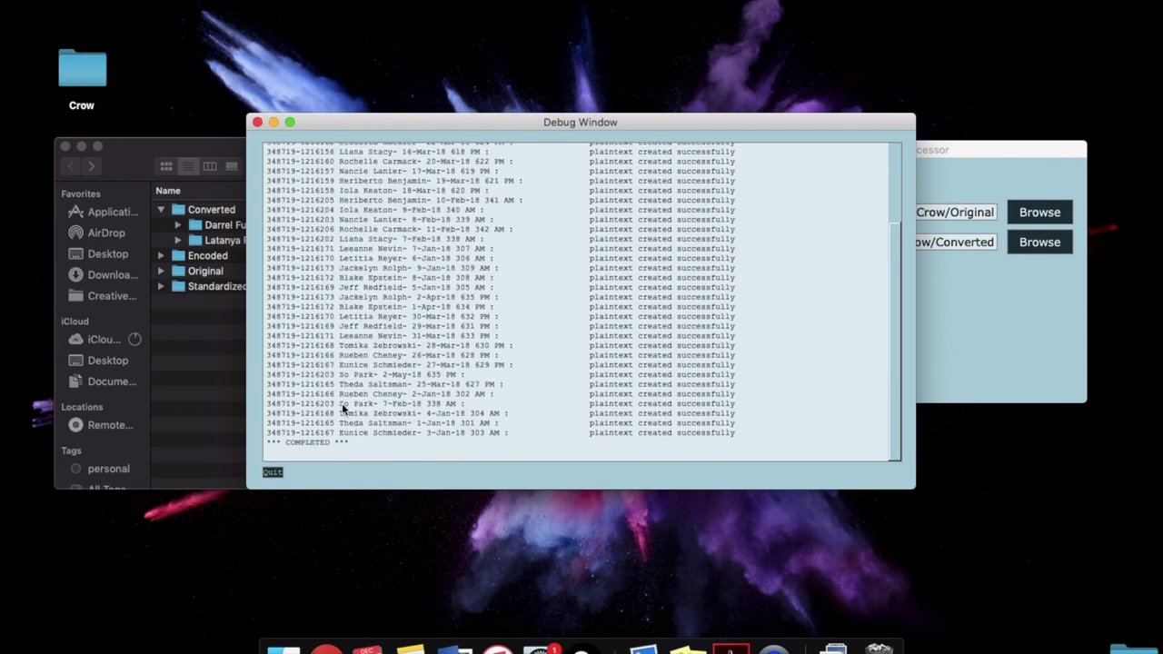
pyautogui.click(282, 471)
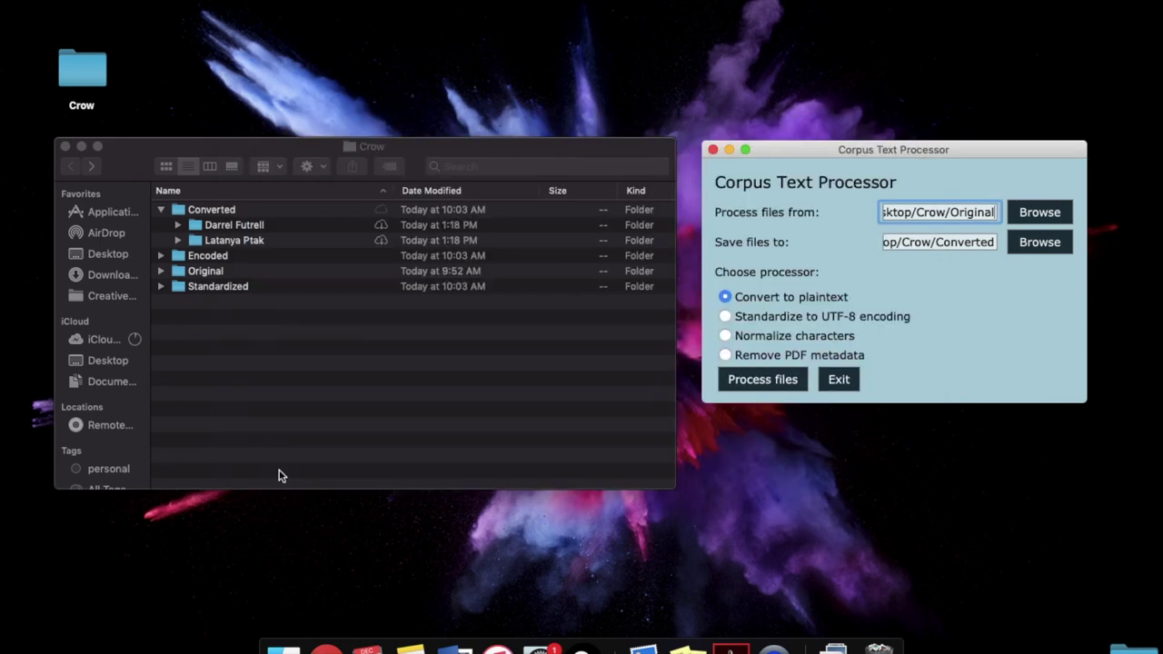
# Check the size and item count in the Converted folder's info, then close the info window
pyautogui.click(193, 211)
pyautogui.rightClick(192, 210)
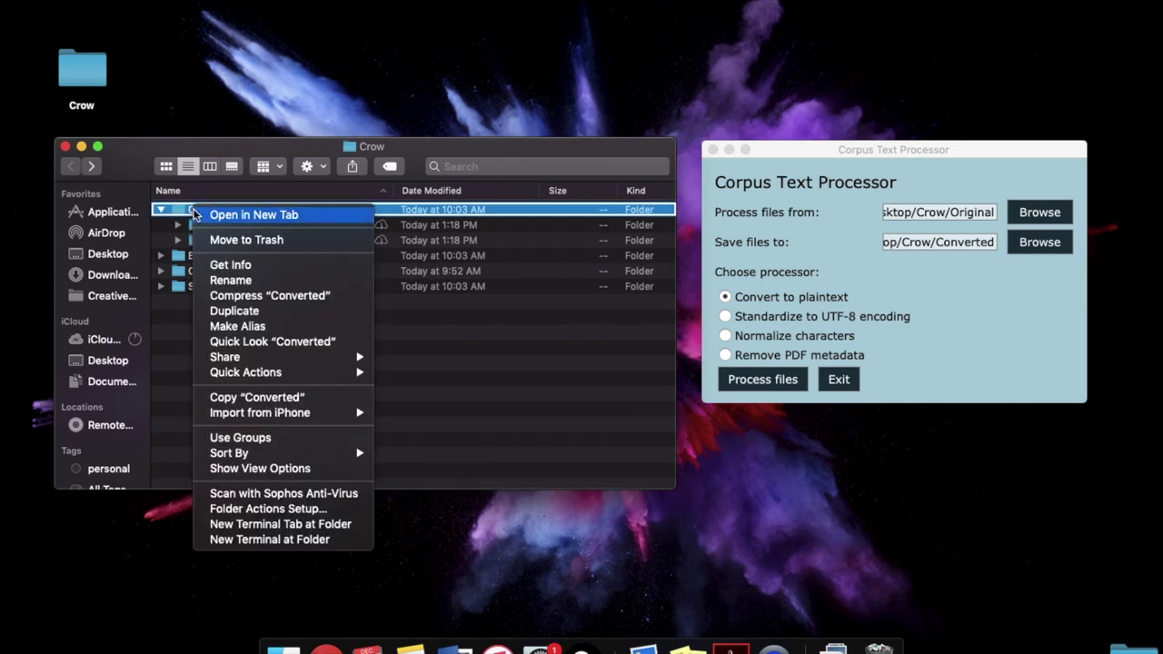
pyautogui.click(216, 265)
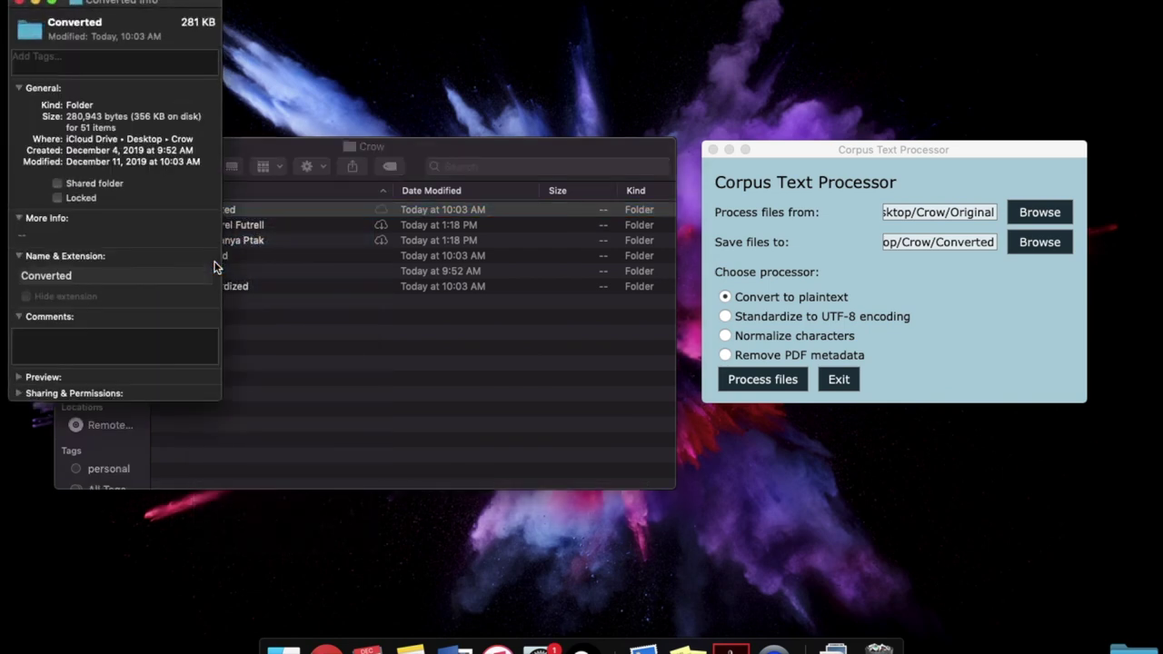
pyautogui.moveTo(113, 128); pyautogui.dragTo(80, 129)
pyautogui.click(27, 14)
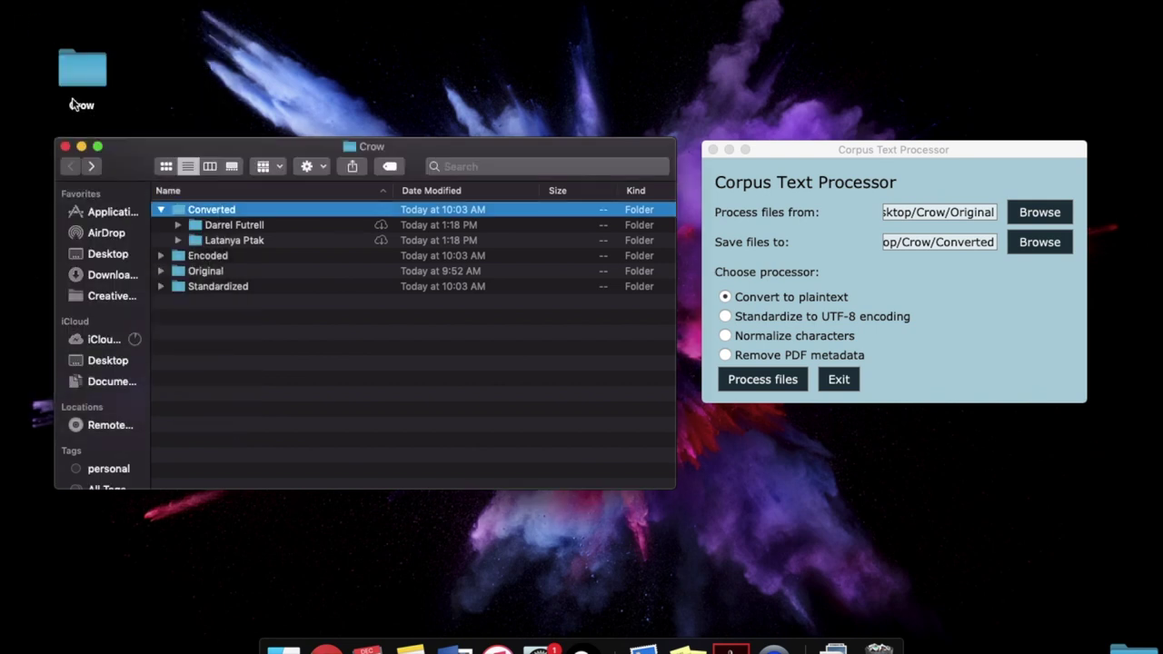
# Check the size and item count in the Original folder's info, then close the info window
pyautogui.click(201, 276)
pyautogui.rightClick(201, 276)
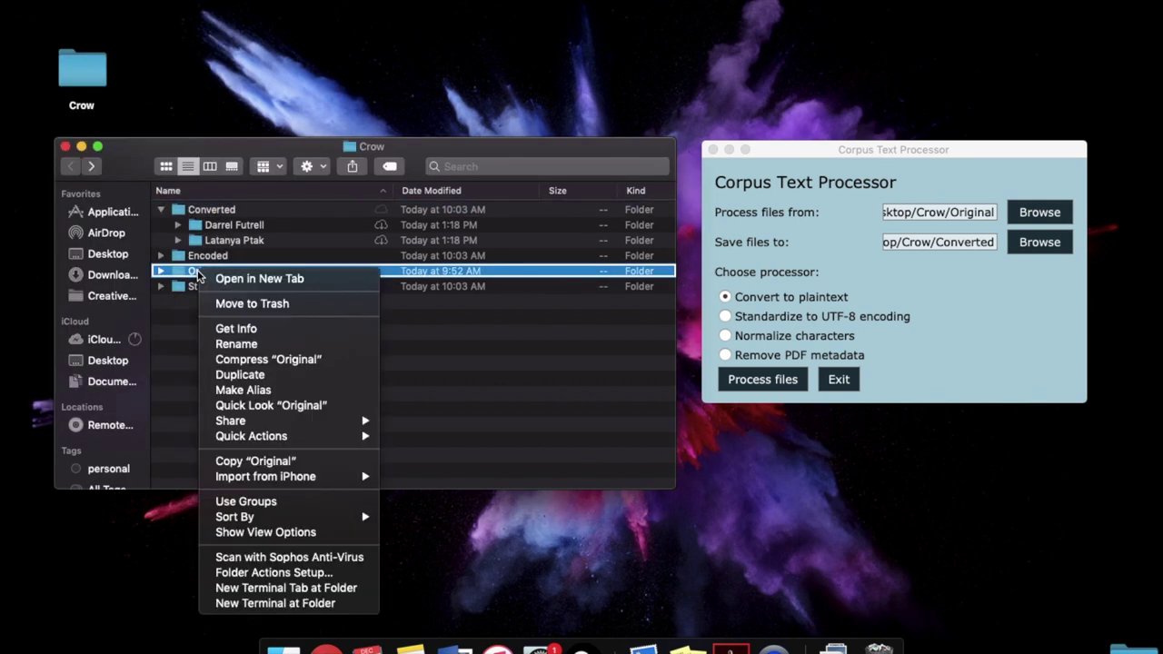
pyautogui.click(244, 331)
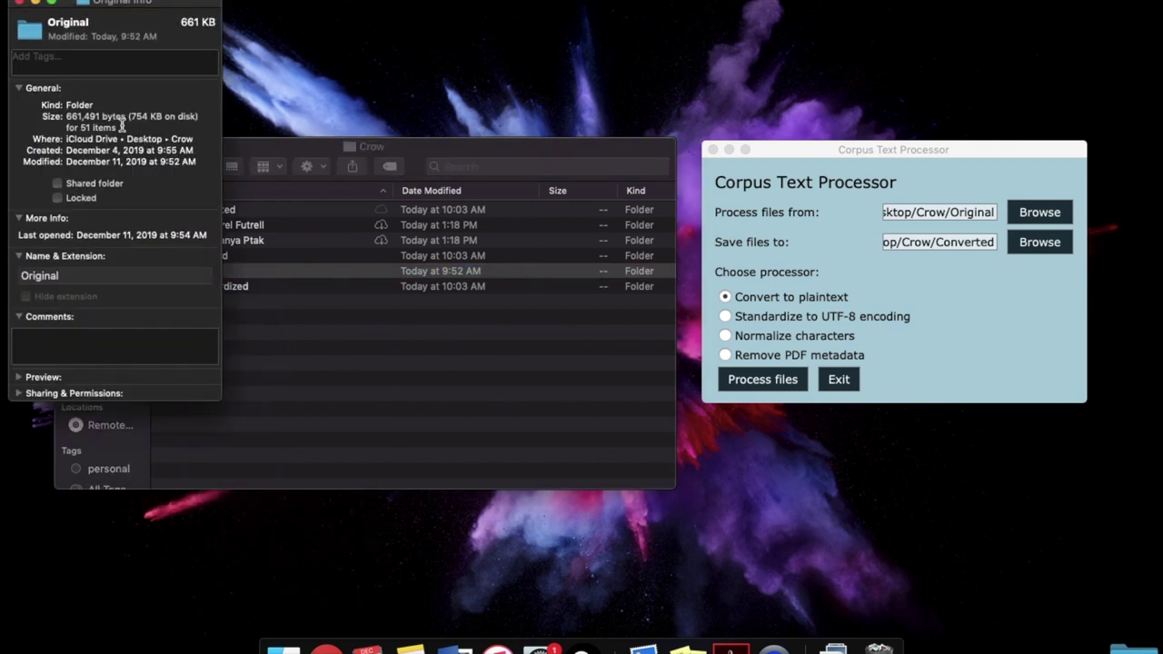
pyautogui.click(19, 2)
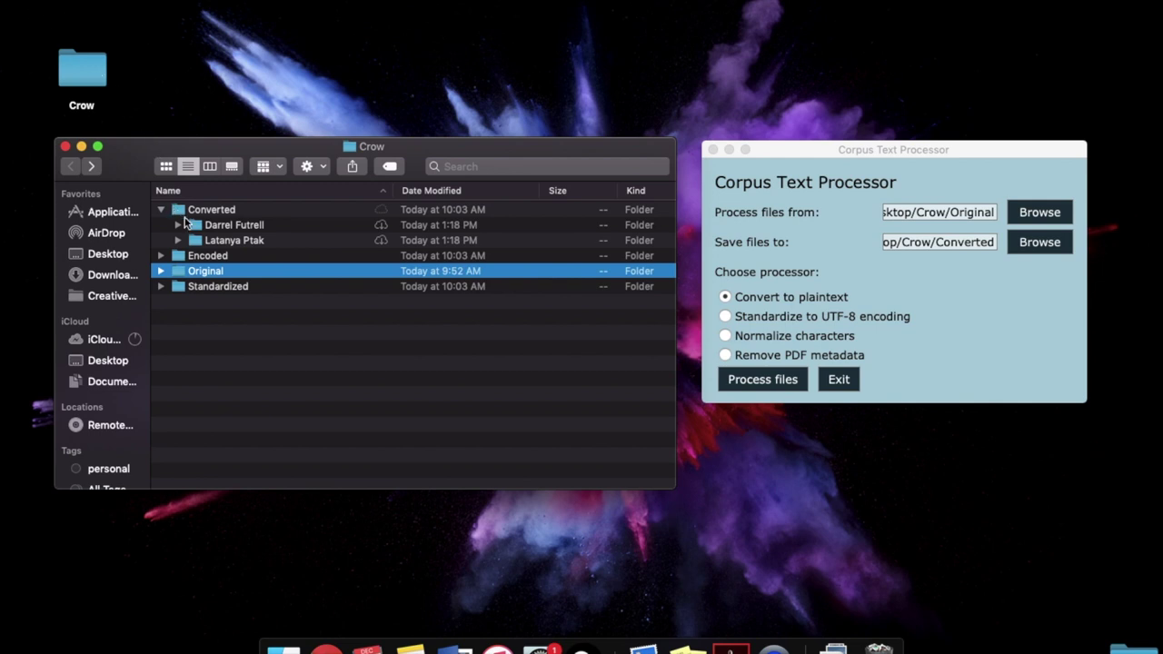
# Expand Converted's first subfolder and its LND1 folder to check the types and sizes of the text files
pyautogui.click(179, 224)
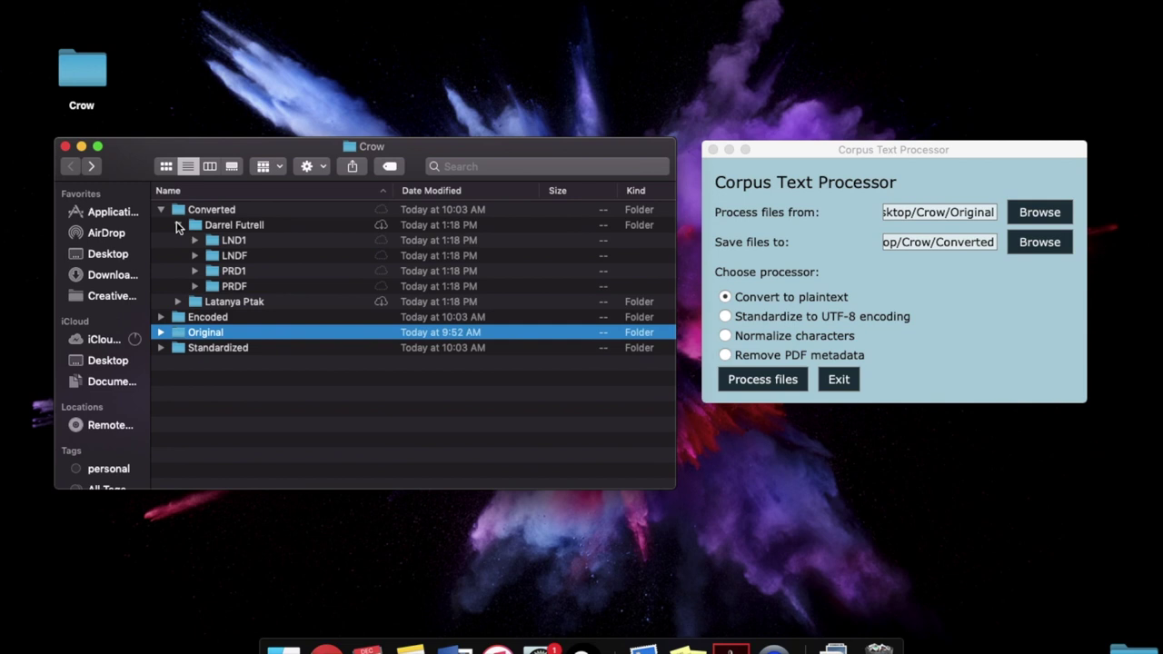
pyautogui.click(193, 240)
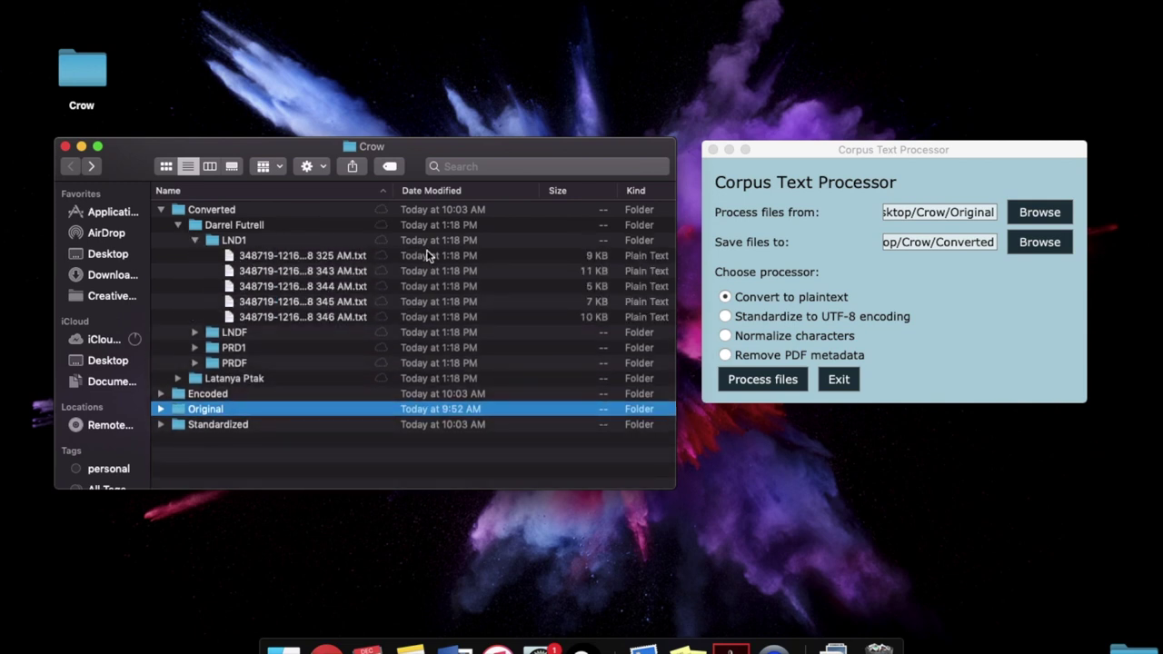
pyautogui.click(602, 259)
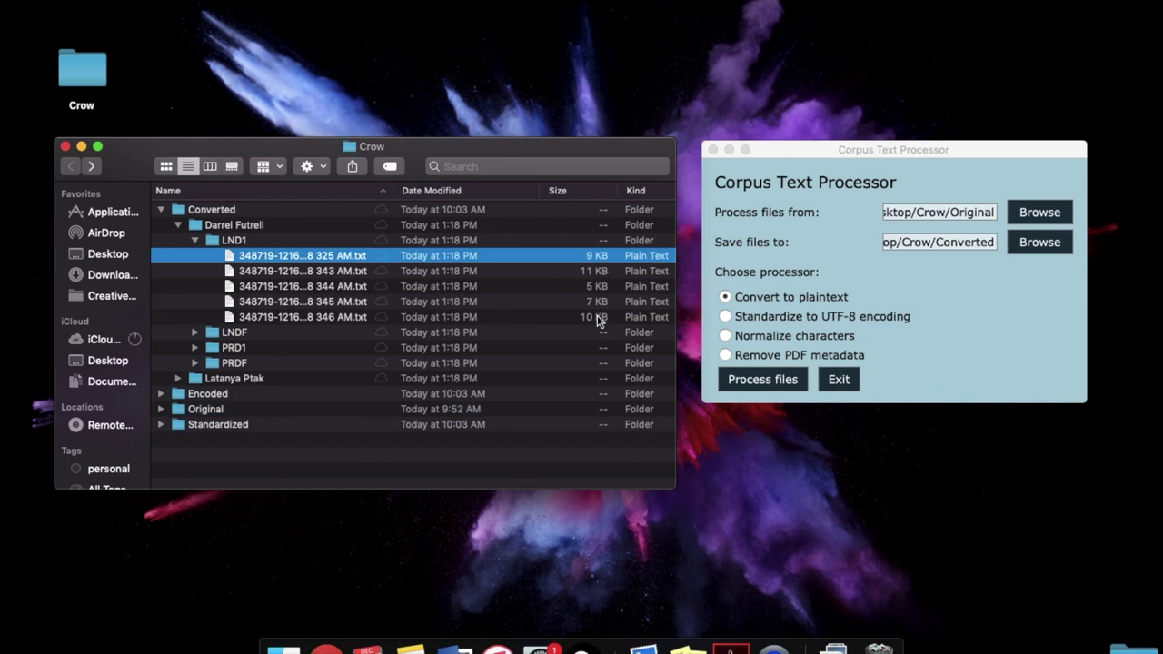
# Open the first text file in LND1, read through its converted text, and close it
pyautogui.doubleClick(248, 255)
pyautogui.scroll(-10, 346, 235)
pyautogui.scroll(-20, 347, 234)
pyautogui.scroll(-13, 347, 234)
pyautogui.scroll(14, 331, 238)
pyautogui.scroll(20, 328, 238)
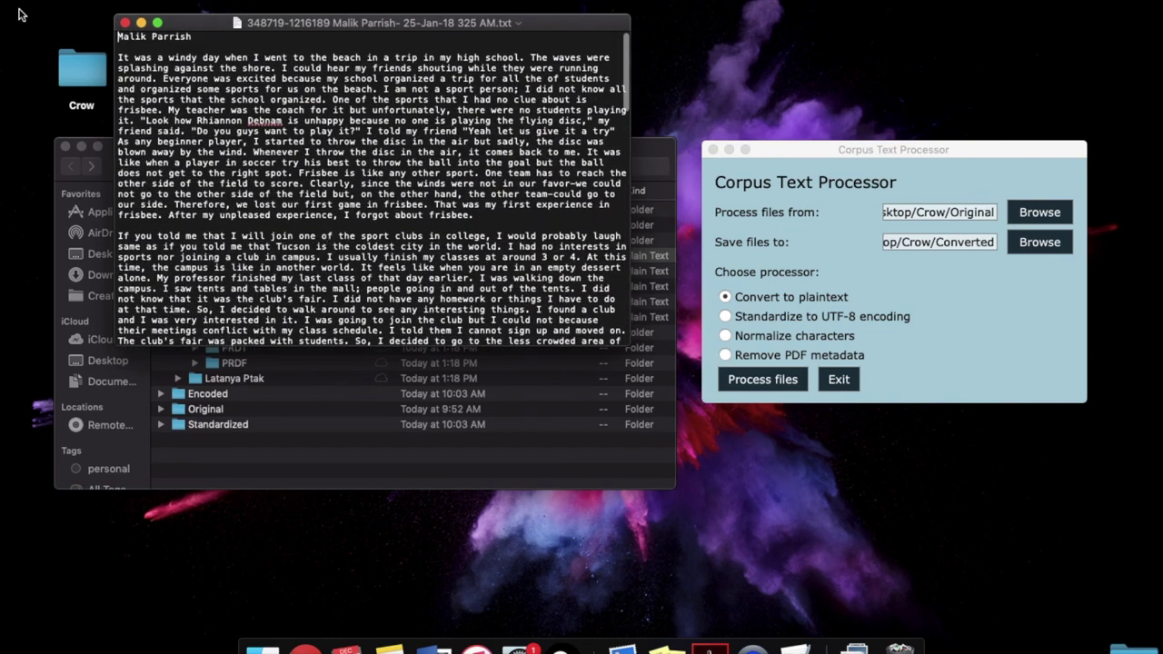
pyautogui.click(125, 23)
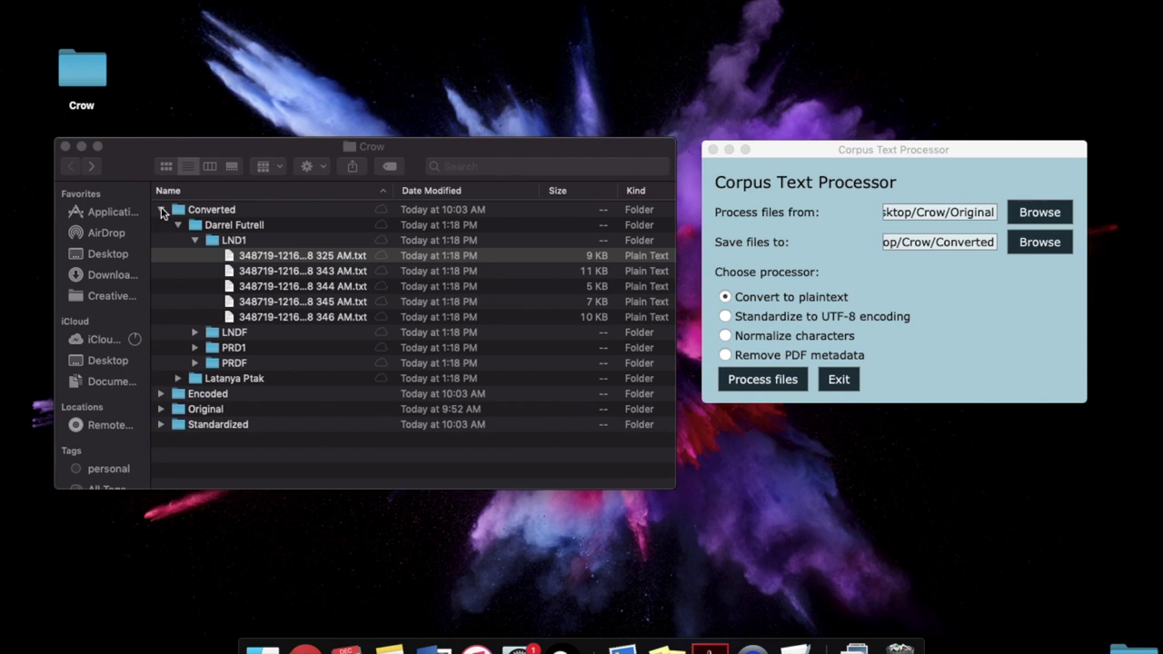
# Collapse the LND1 folder, its parent folder, and the Converted folder
pyautogui.click(196, 239)
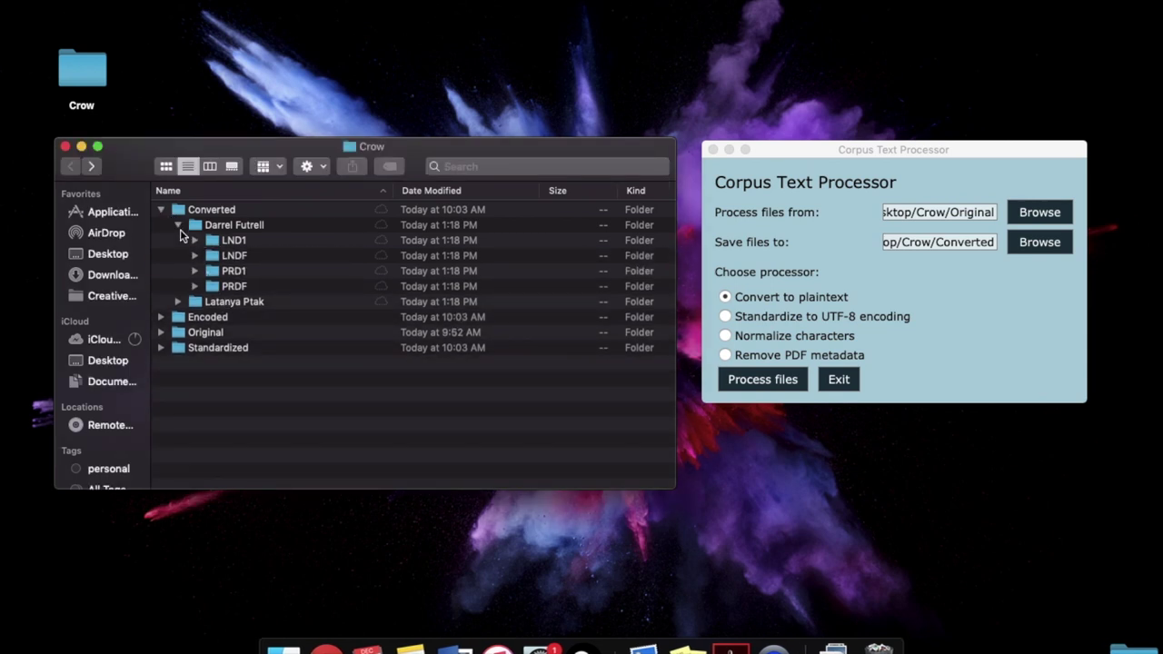
pyautogui.click(177, 225)
pyautogui.click(161, 210)
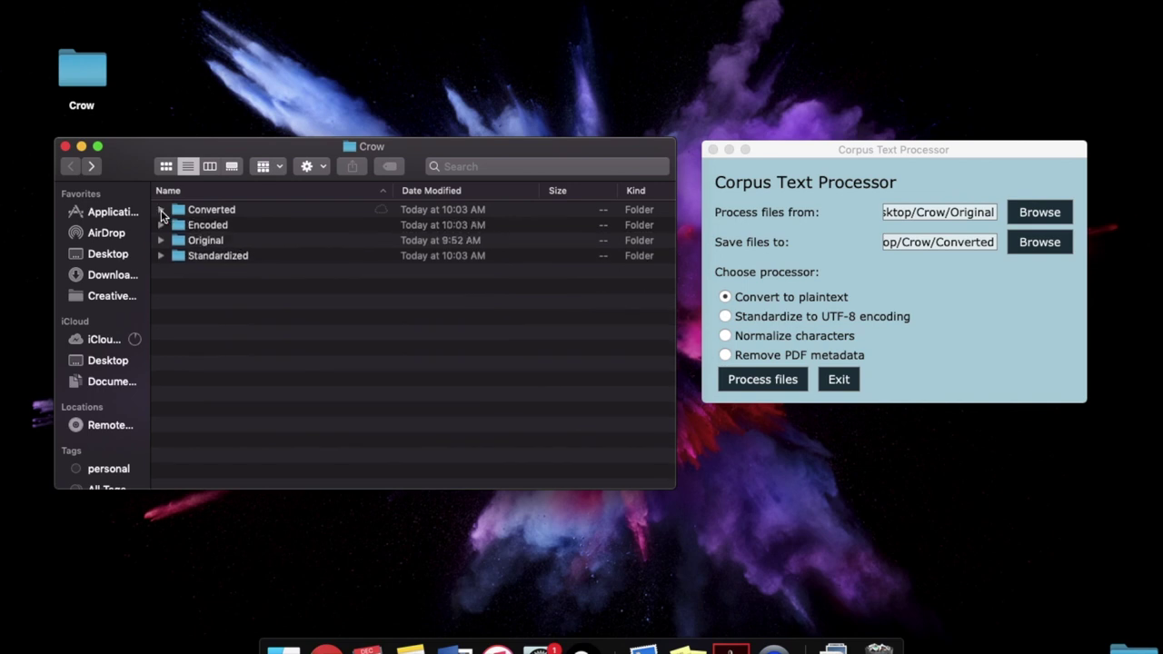
# Return to Corpus Text Processor and set the Crow folder's Converted subfolder as the source of the files to process
pyautogui.click(1002, 272)
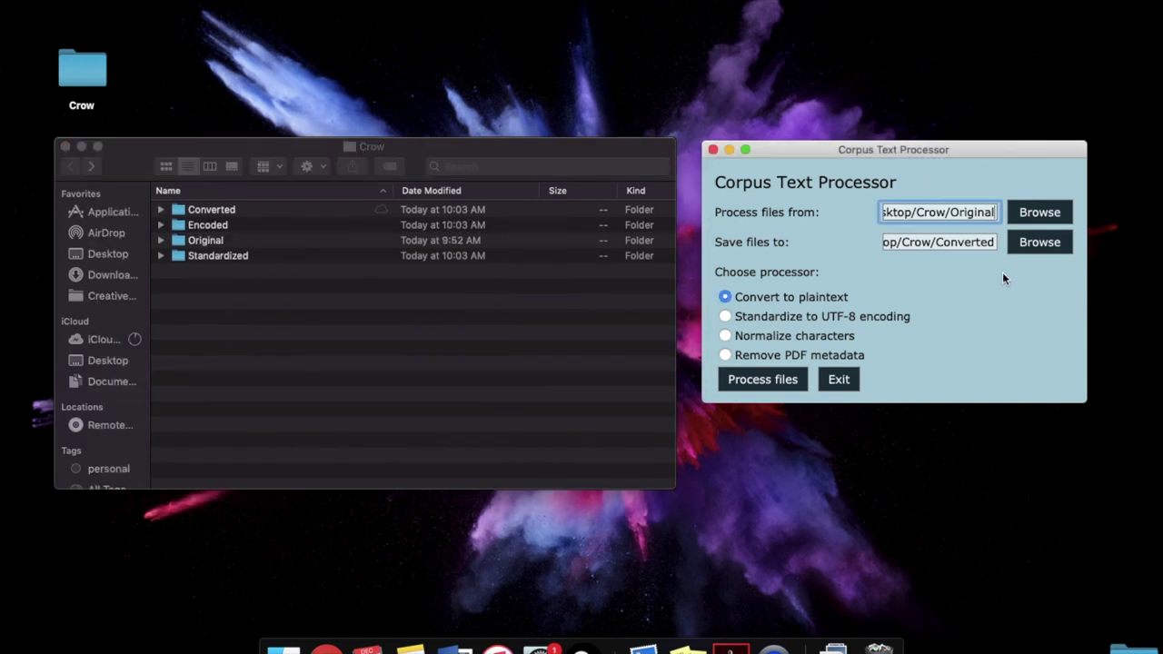
pyautogui.click(1038, 213)
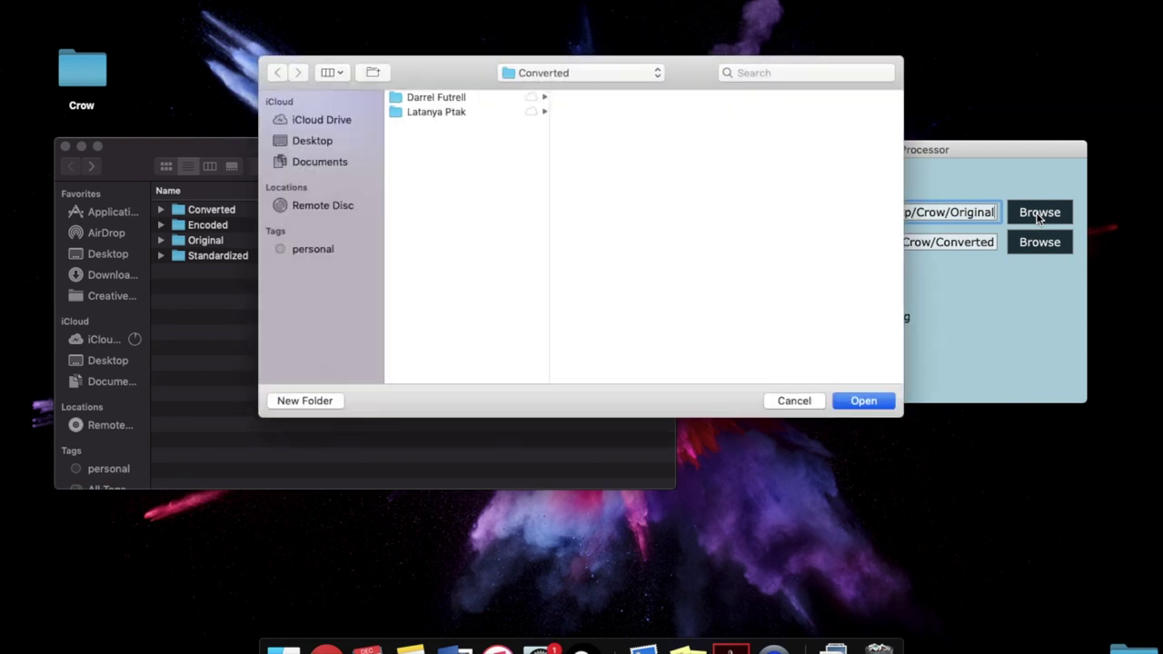
pyautogui.click(628, 74)
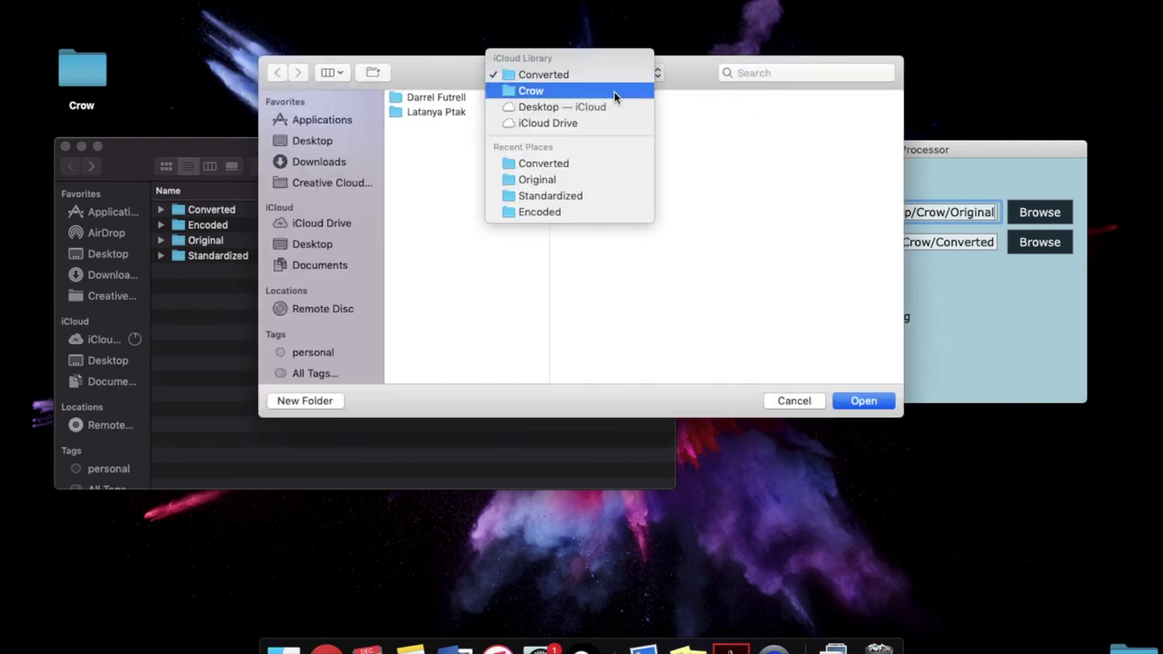
pyautogui.click(593, 89)
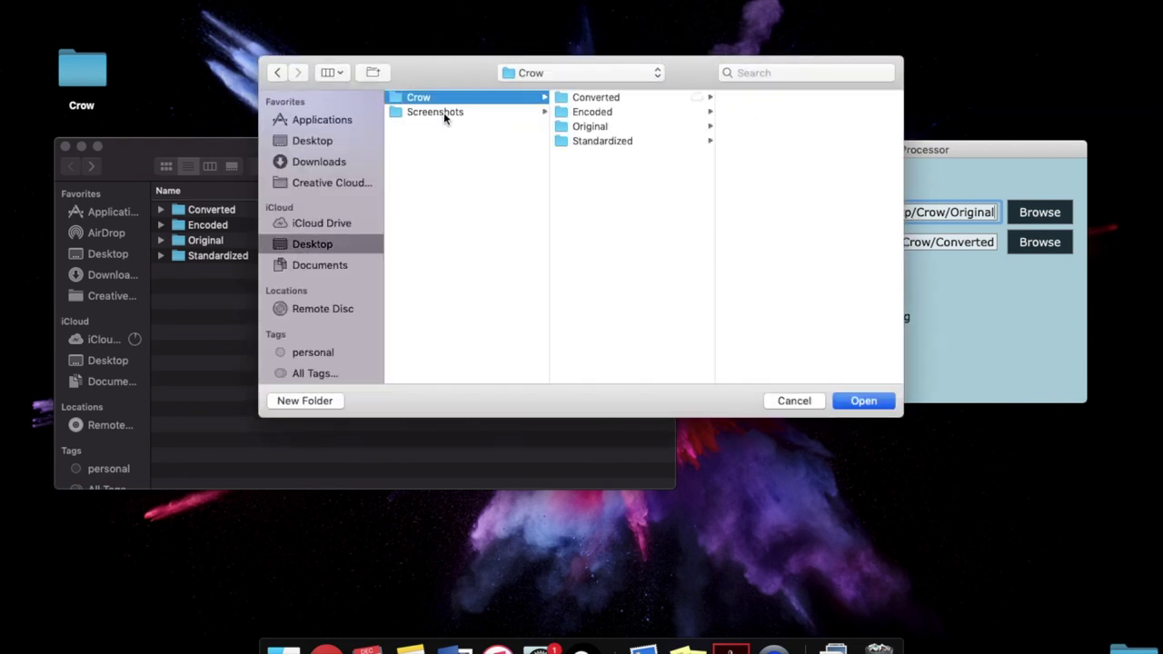
pyautogui.click(593, 99)
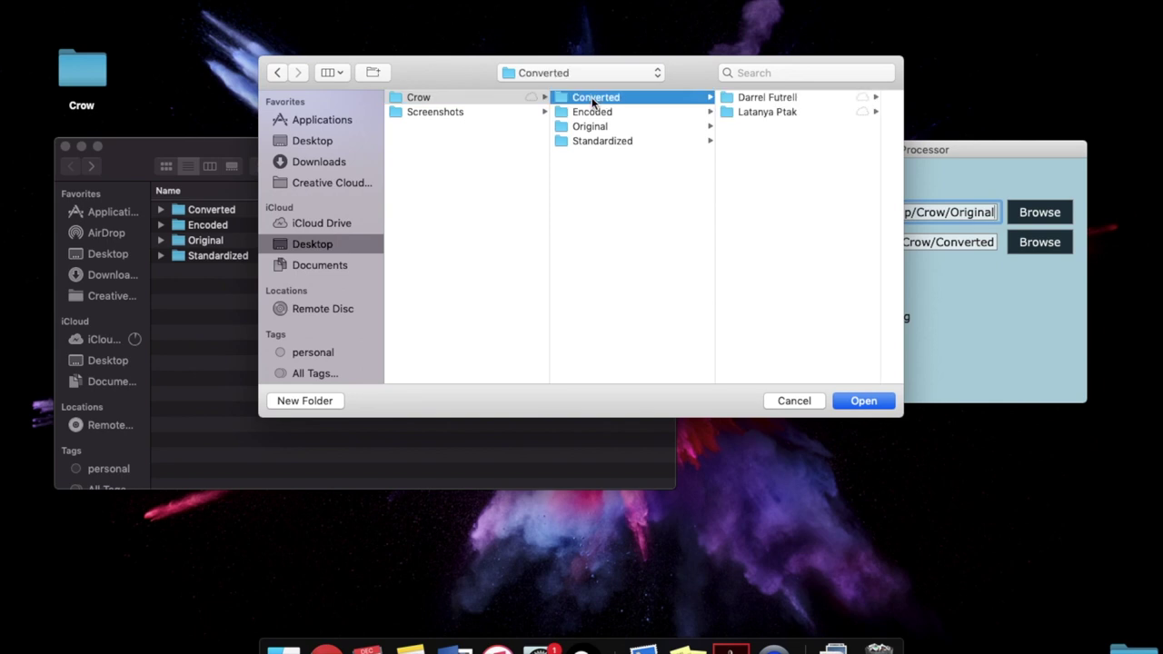
# Set the Crow folder's Encoded subfolder as the save location for processed files
pyautogui.click(1054, 252)
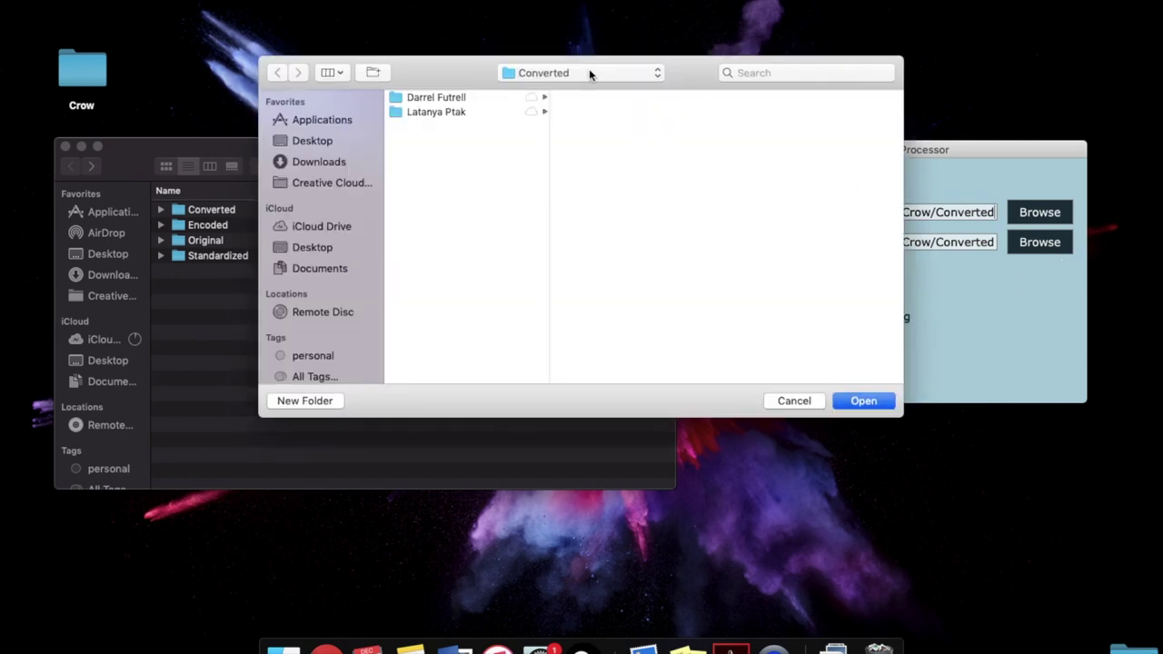
pyautogui.click(591, 73)
pyautogui.click(581, 91)
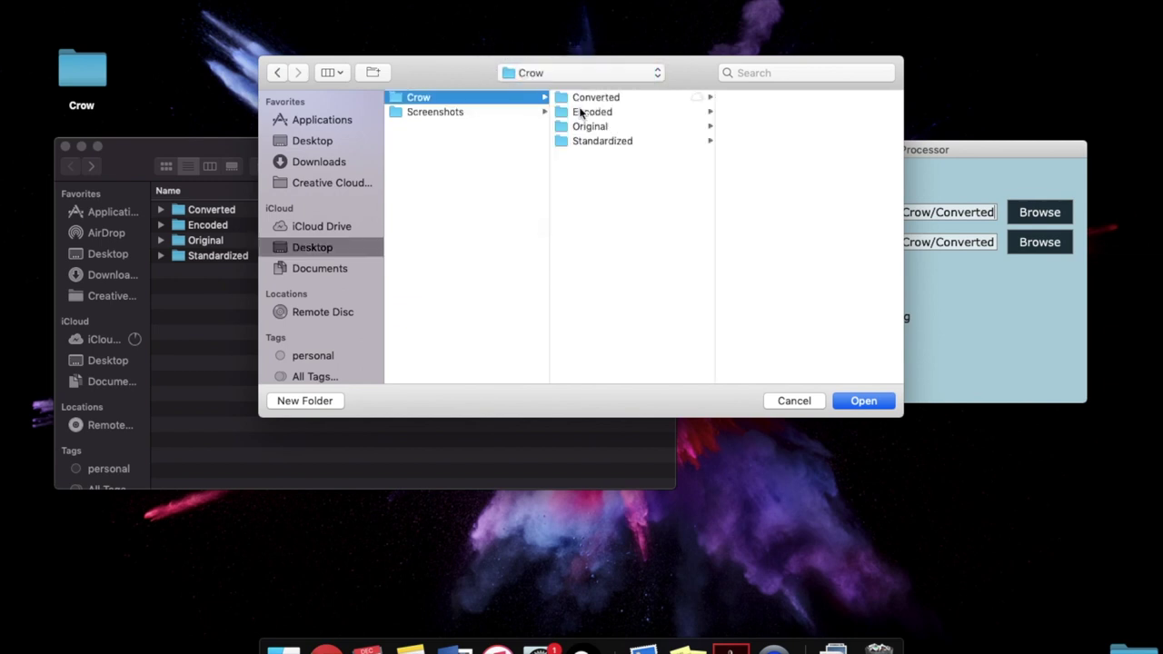
pyautogui.click(582, 112)
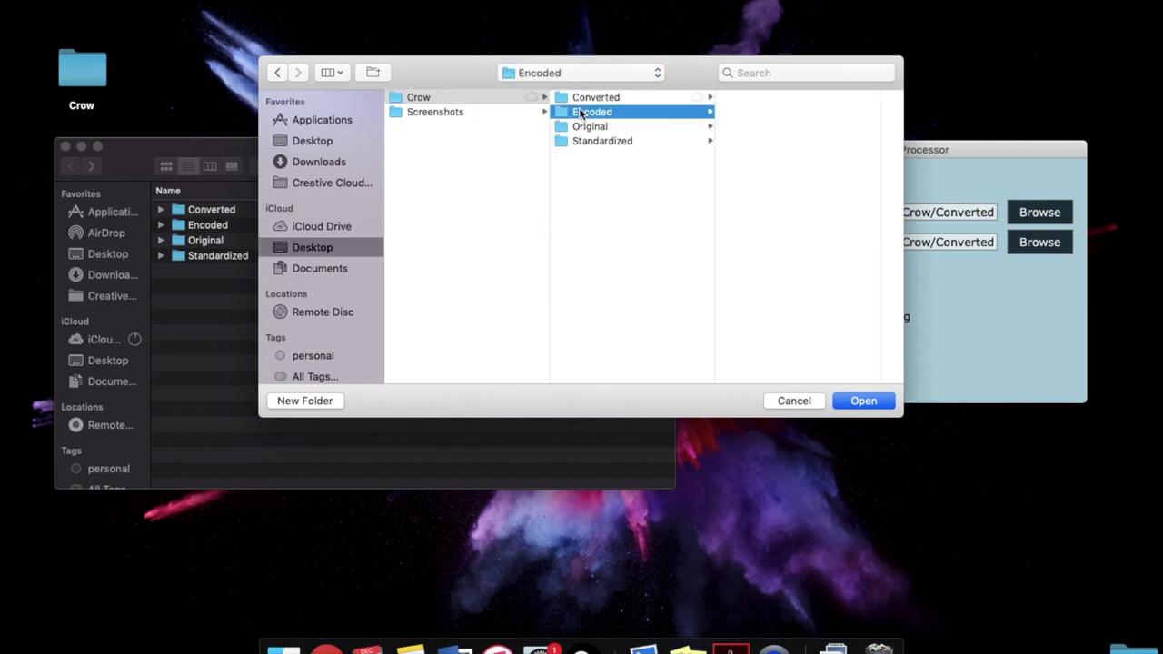
pyautogui.click(854, 402)
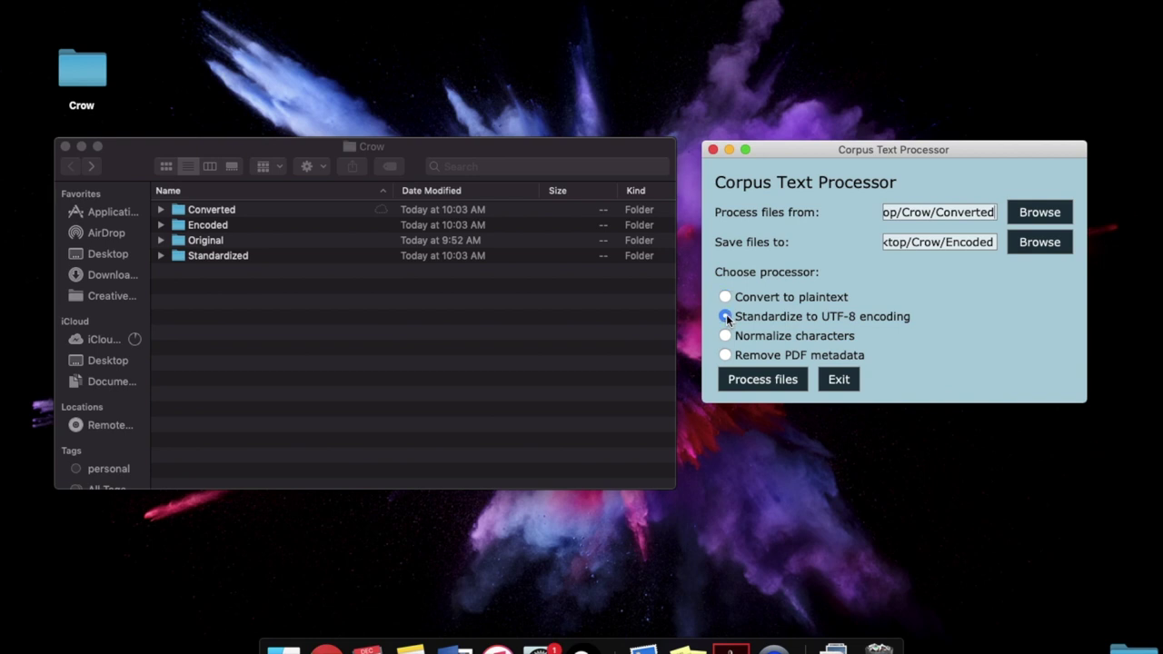
# Run the UTF-8 encoding standardization on the files, review the processing log from beginning to end, and close it
pyautogui.click(751, 381)
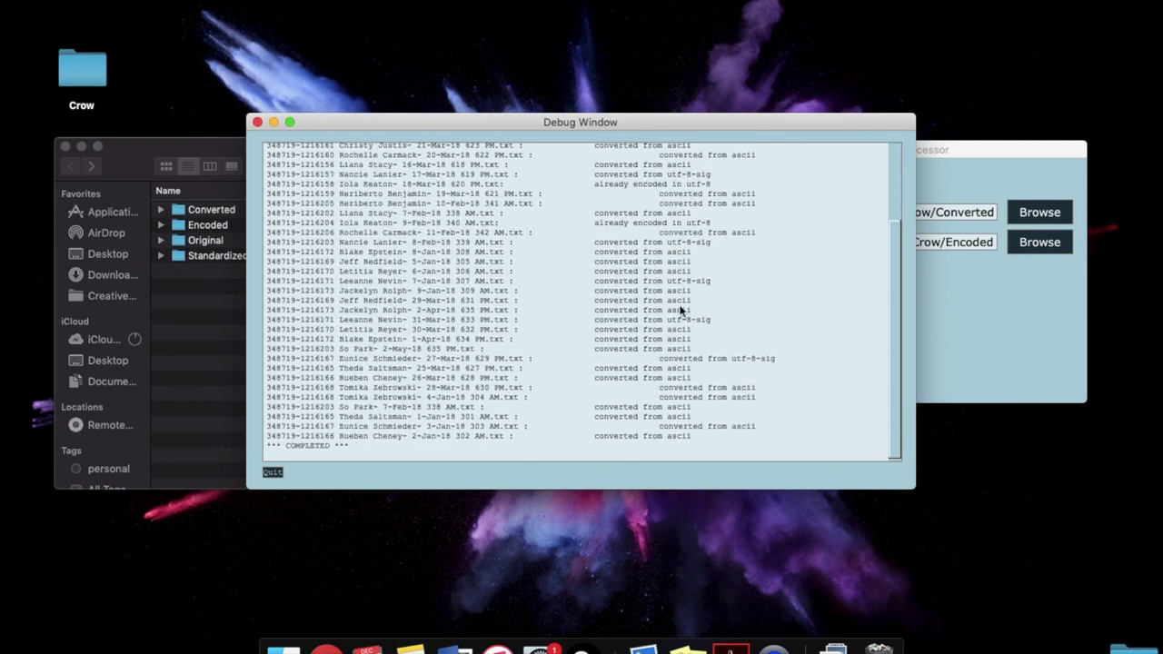
pyautogui.scroll(5, 680, 307)
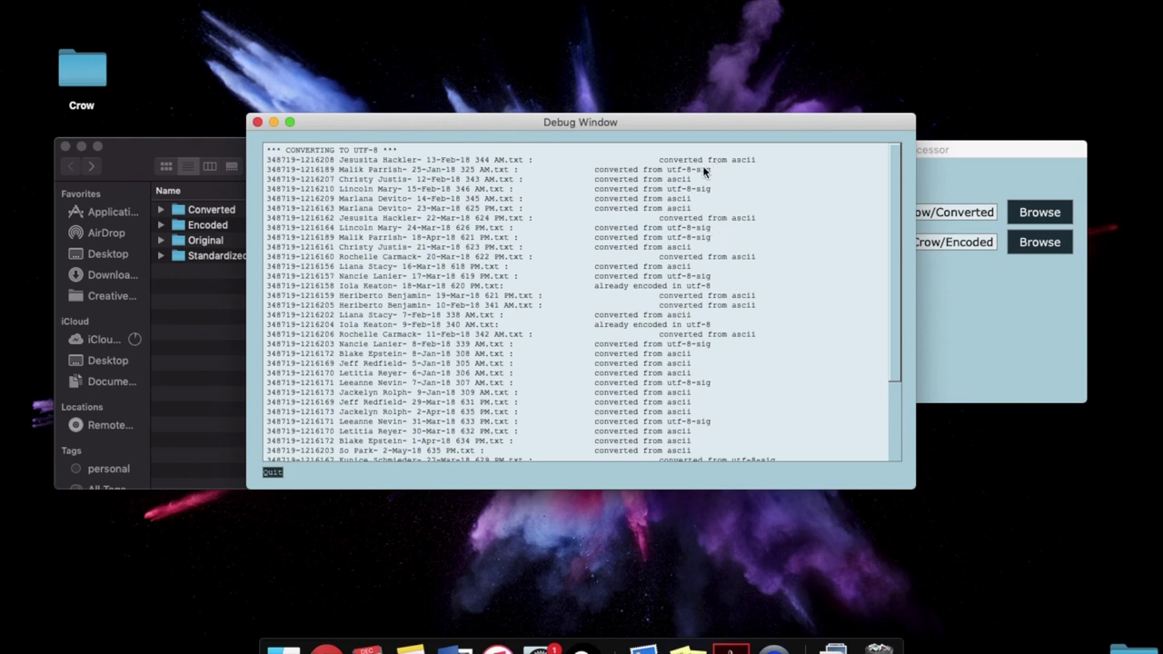
pyautogui.scroll(-5, 658, 291)
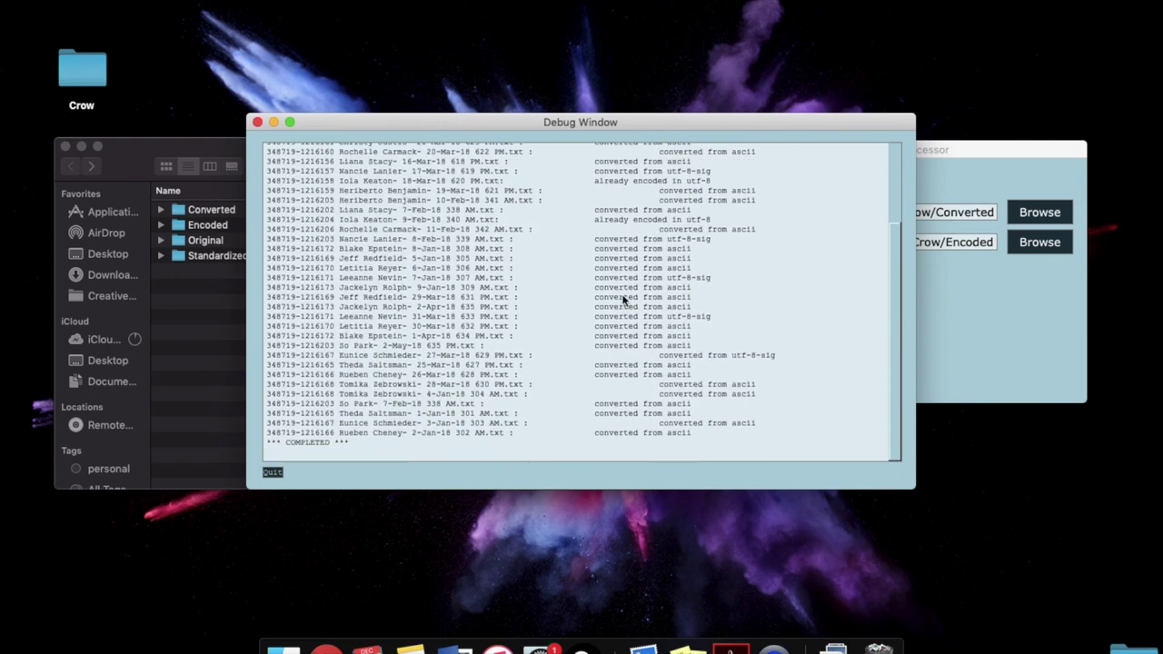
pyautogui.click(271, 474)
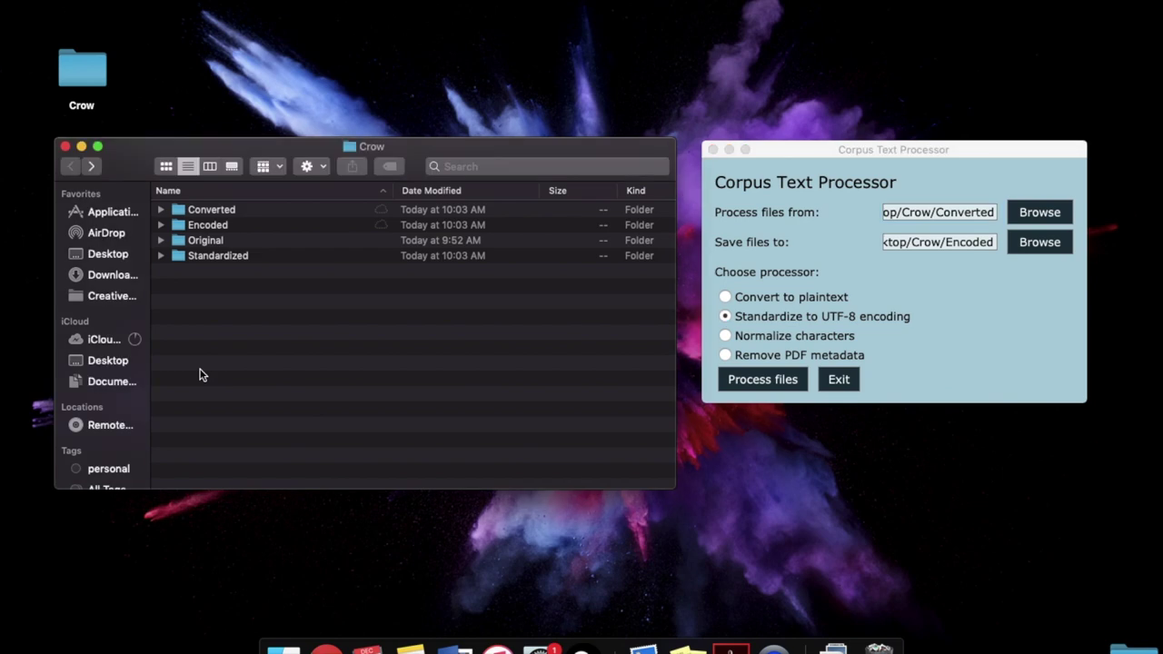
# Check the number of items in the Encoded folder through its file information, and close the information window
pyautogui.click(190, 227)
pyautogui.rightClick(191, 226)
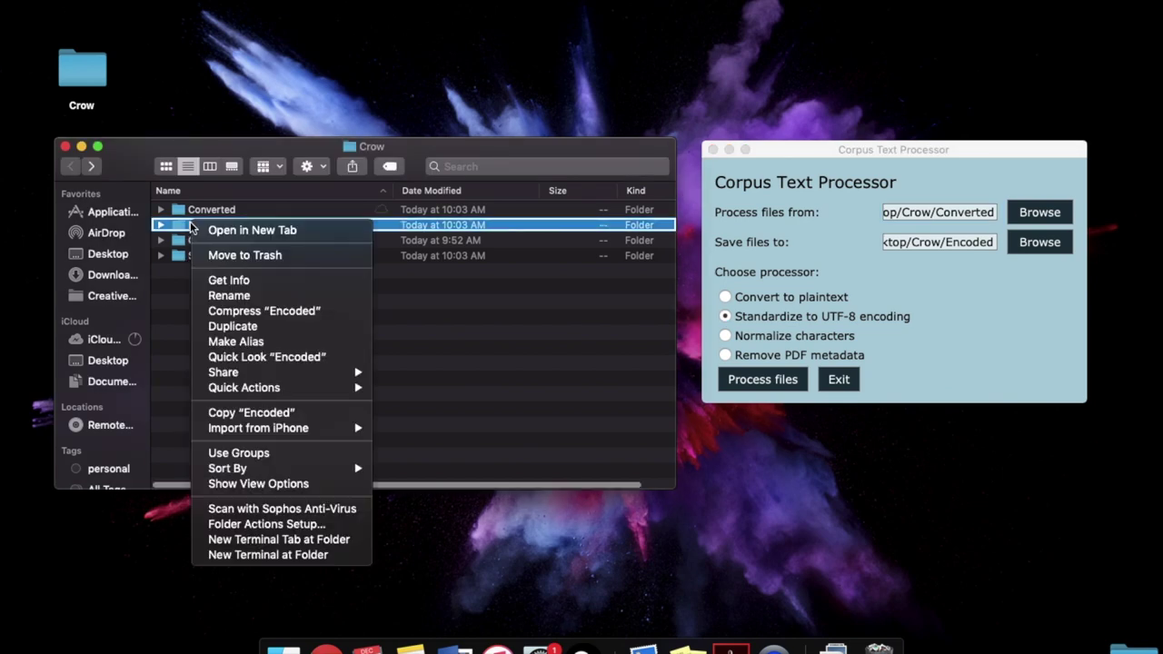
pyautogui.click(218, 282)
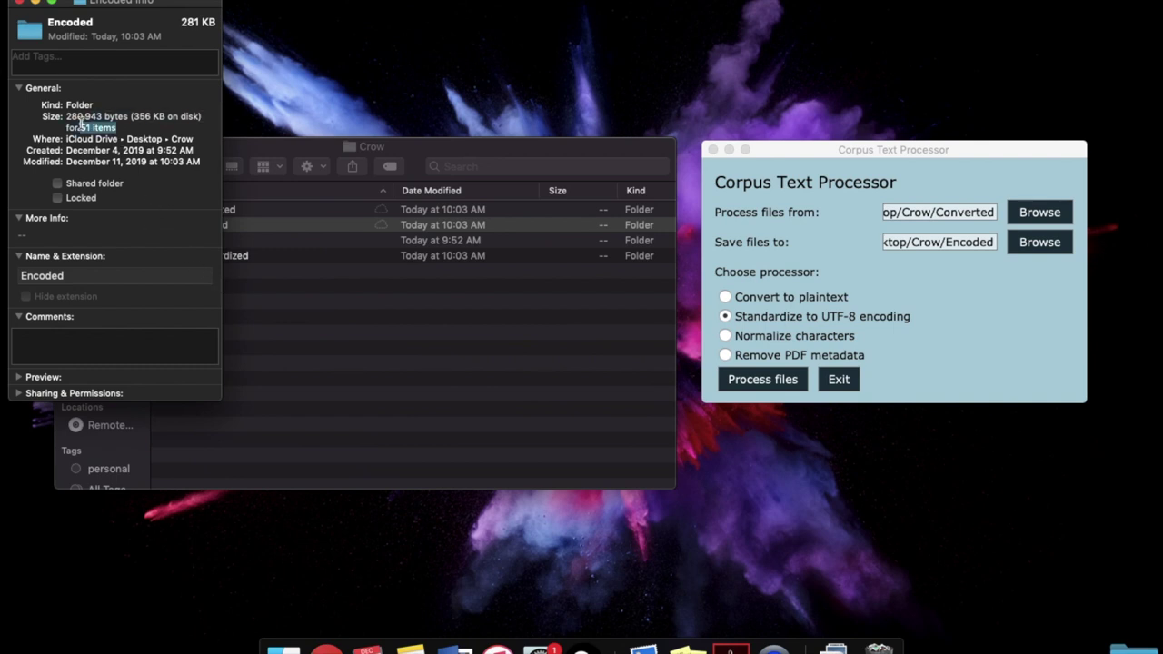
pyautogui.click(20, 2)
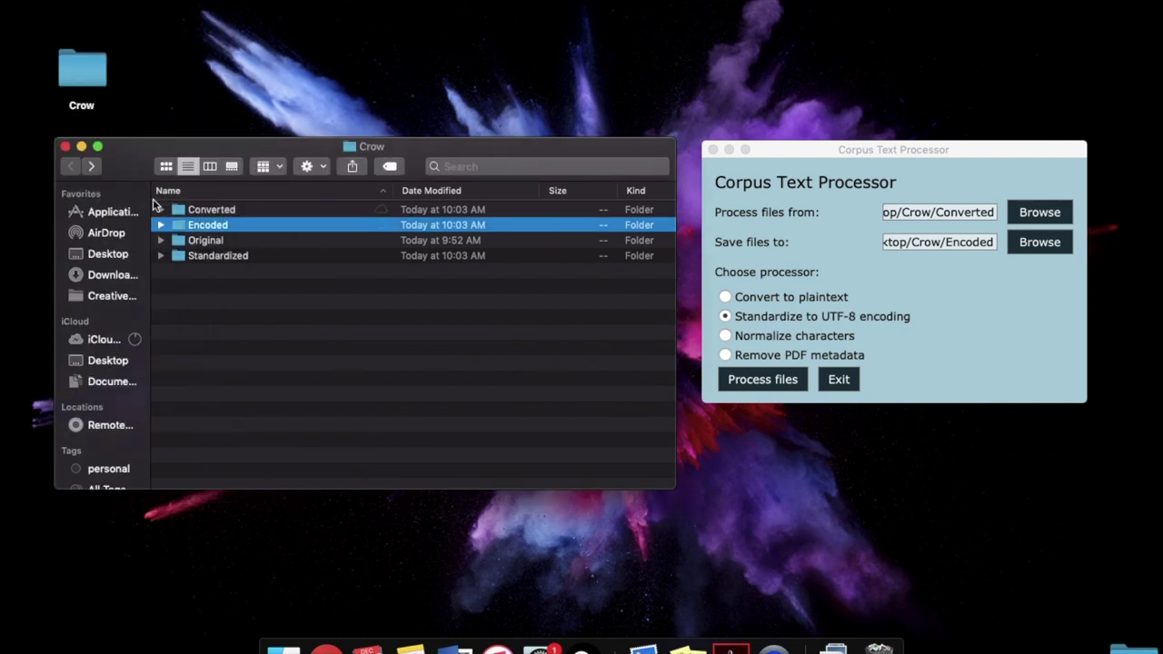
# Expand the Encoded folder, its first subfolder, and the LND1 folder inside to list the encoded text files
pyautogui.click(161, 225)
pyautogui.click(179, 241)
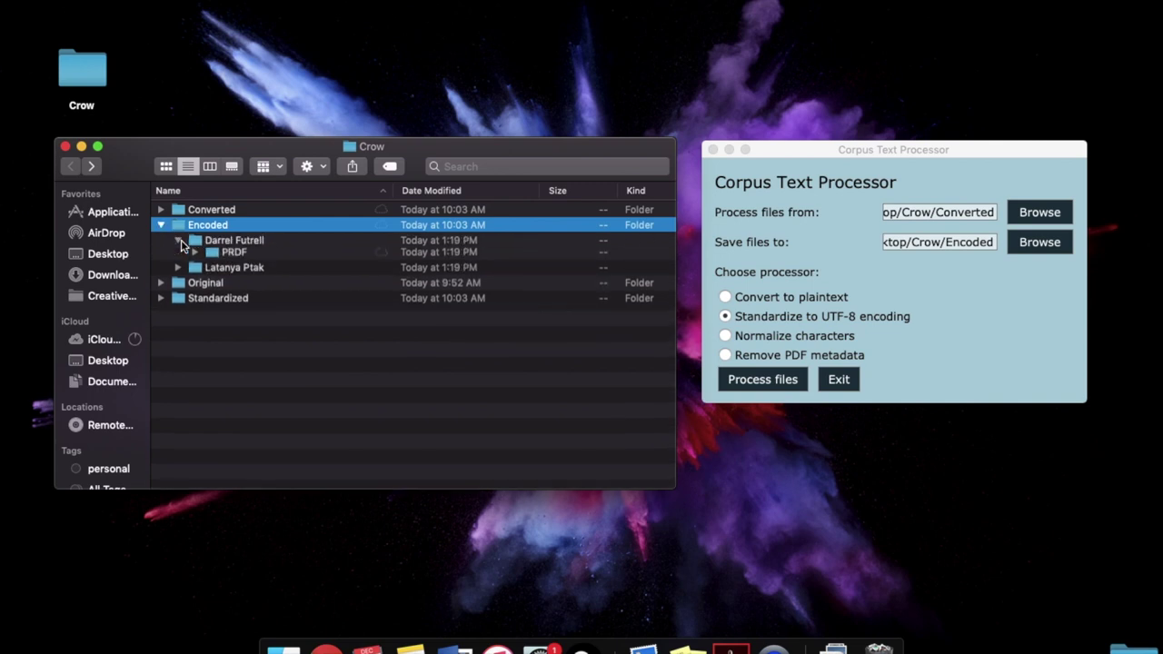
pyautogui.click(195, 256)
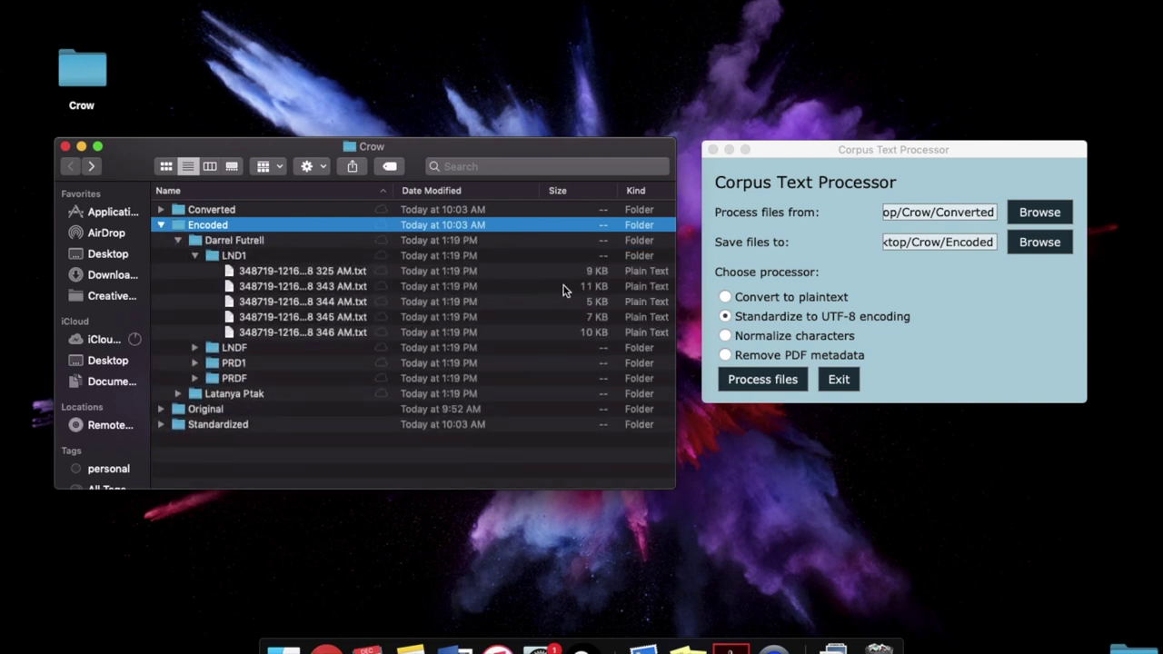
# Read through the first encoded text file in LND1, close it, and collapse the Encoded folder
pyautogui.doubleClick(290, 273)
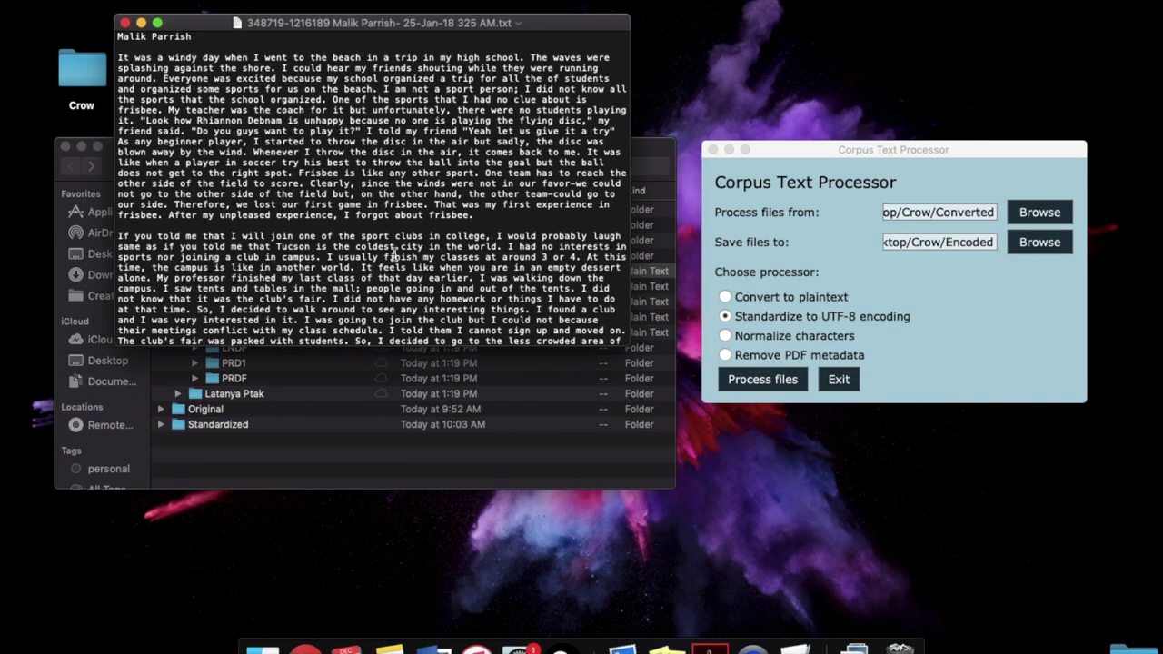
pyautogui.scroll(-2, 393, 253)
pyautogui.scroll(-10, 393, 252)
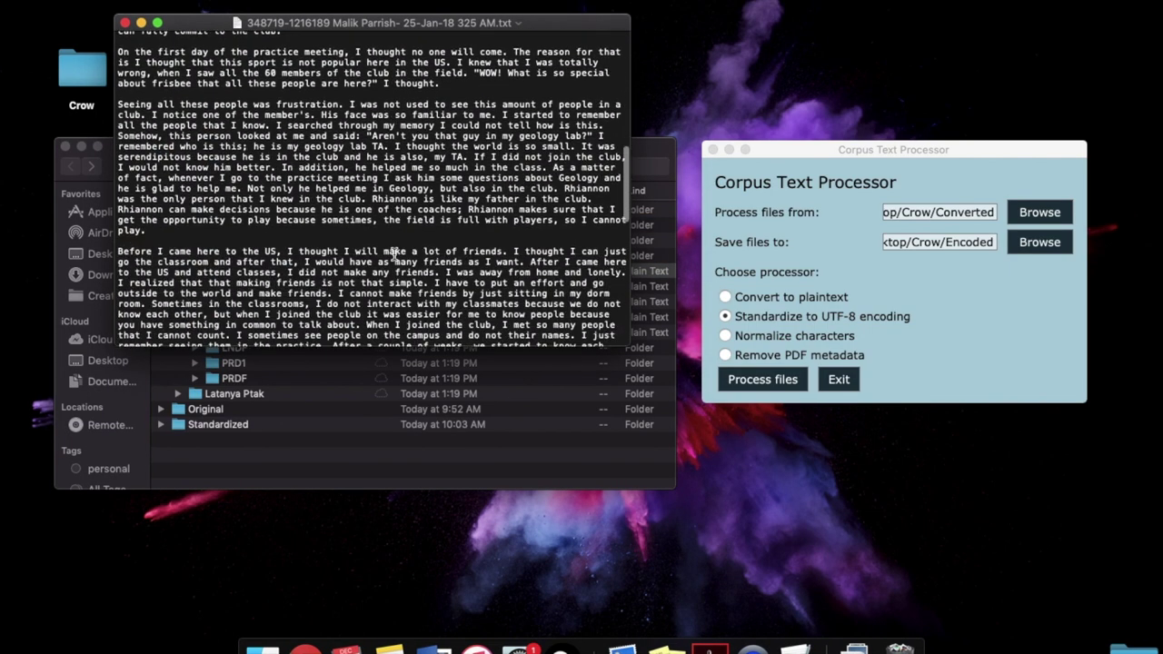
pyautogui.scroll(-8, 393, 252)
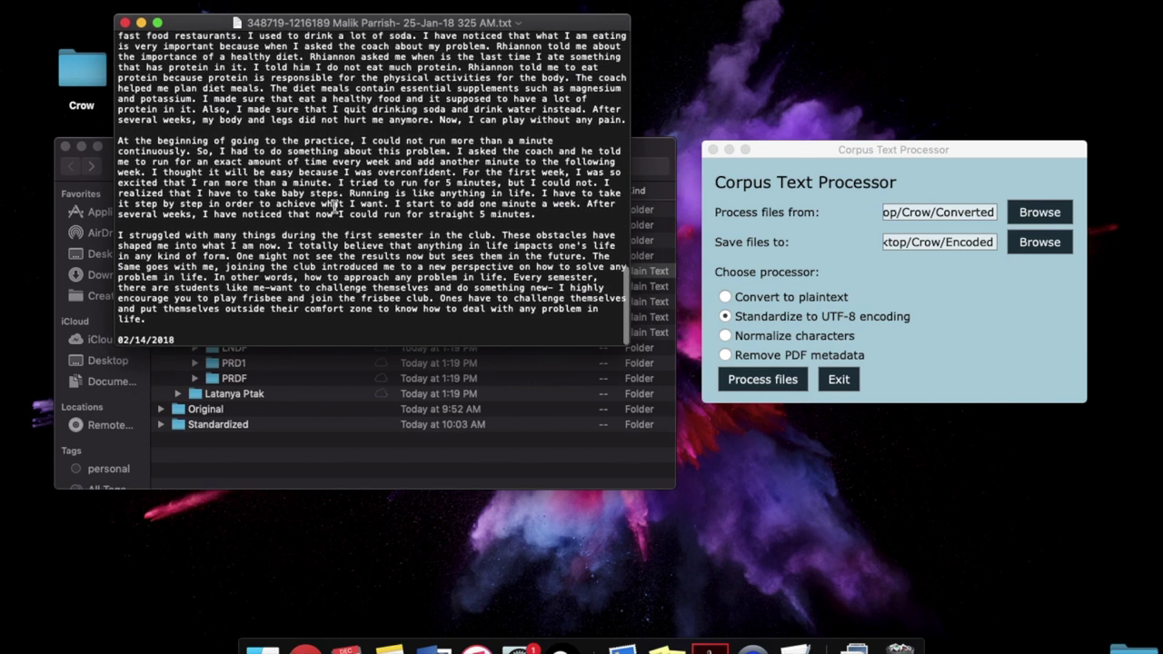
pyautogui.click(125, 22)
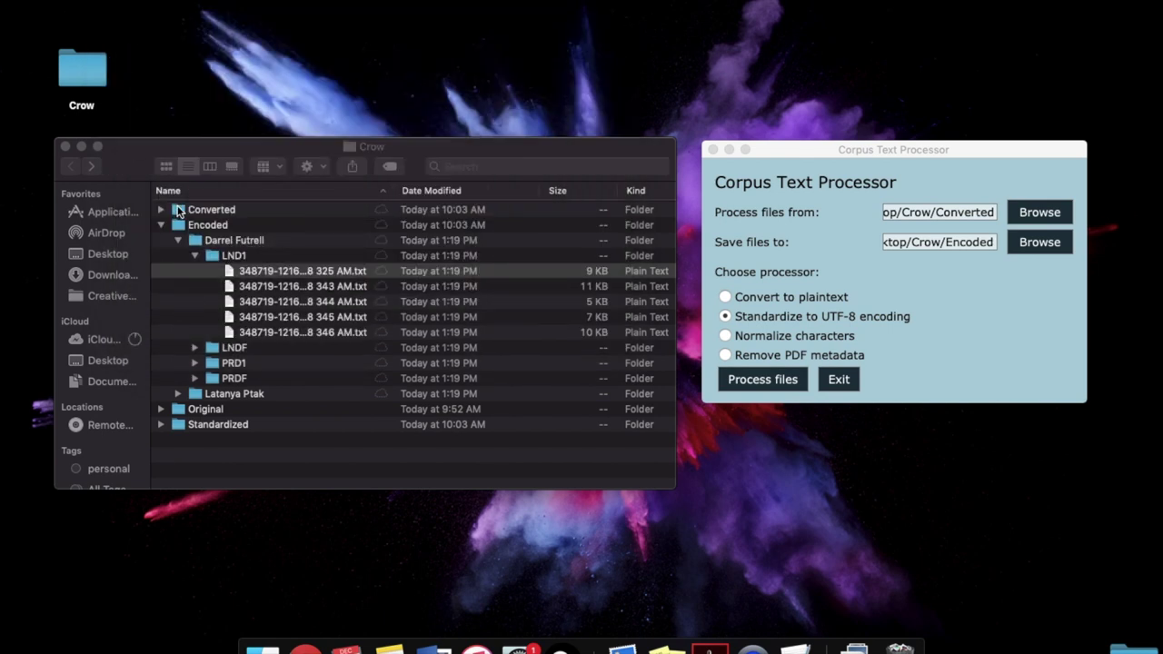
pyautogui.click(163, 224)
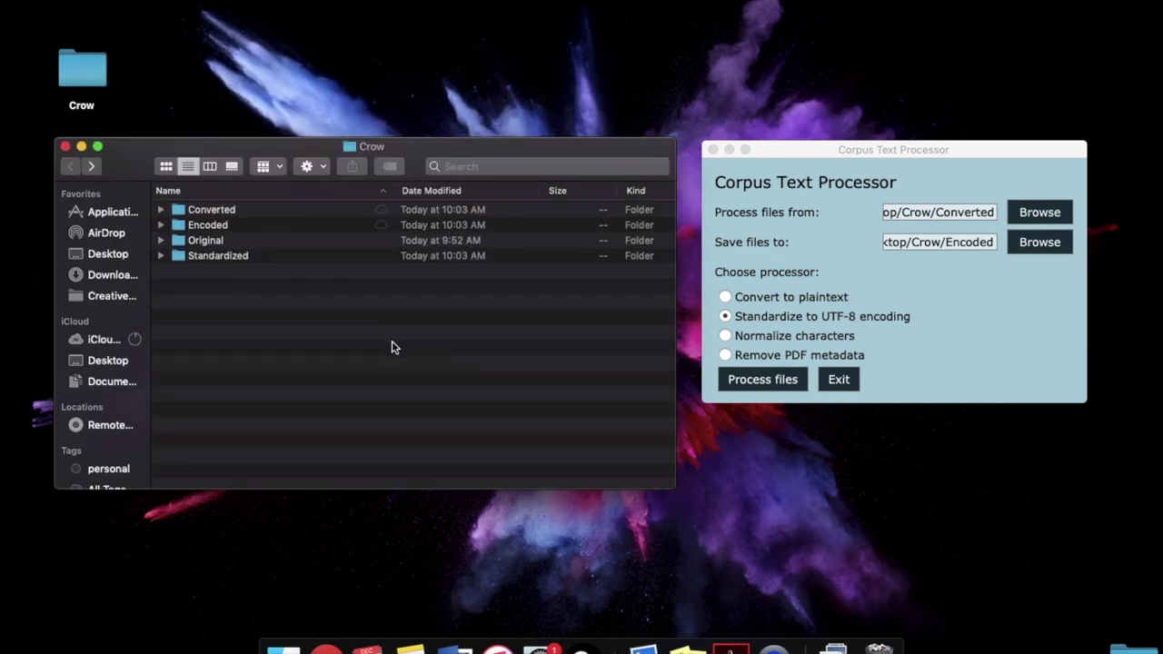
# In Corpus Text Processor, set the Crow folder's Encoded subfolder as the source of the files to process
pyautogui.click(1040, 212)
pyautogui.click(1041, 215)
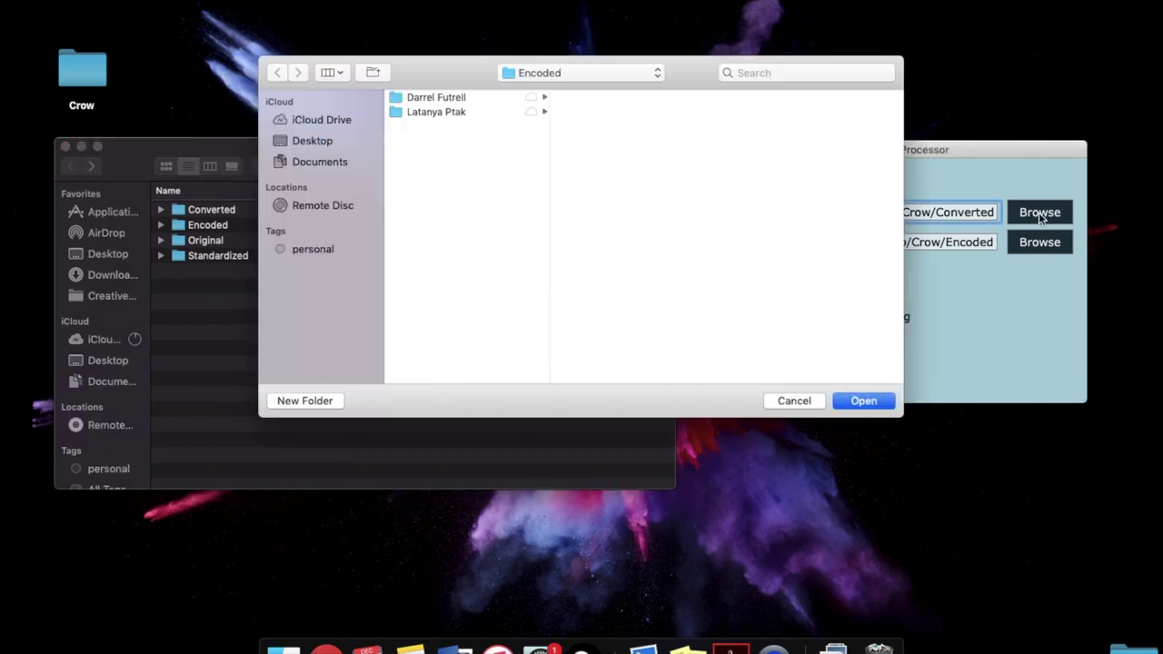
pyautogui.click(592, 73)
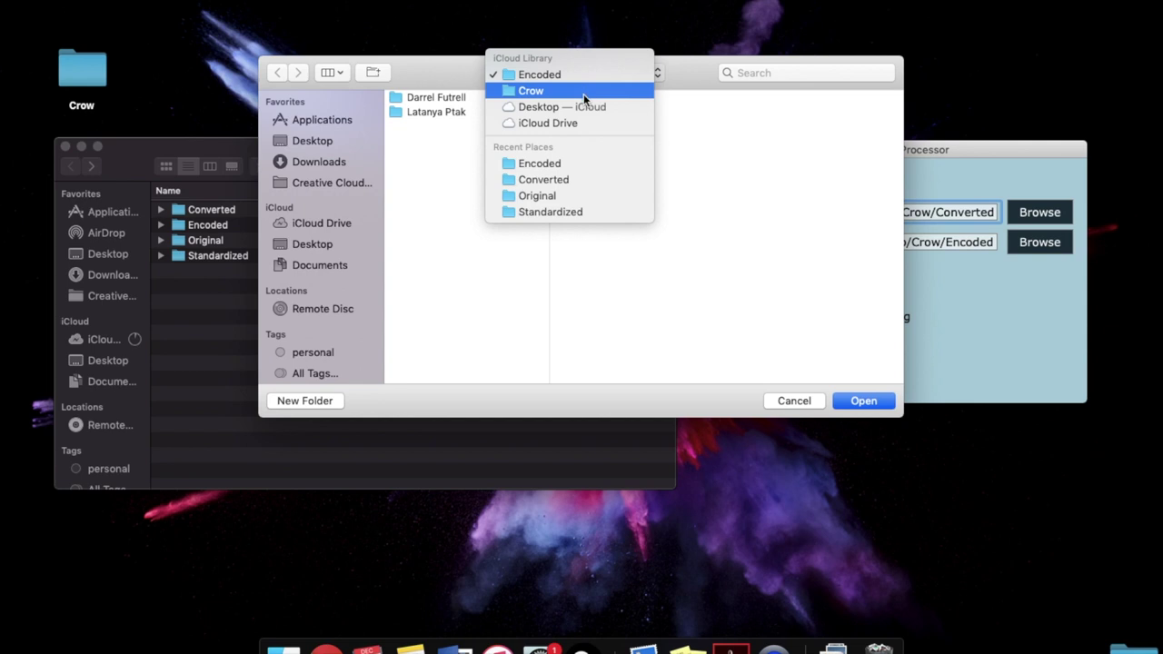
pyautogui.click(586, 93)
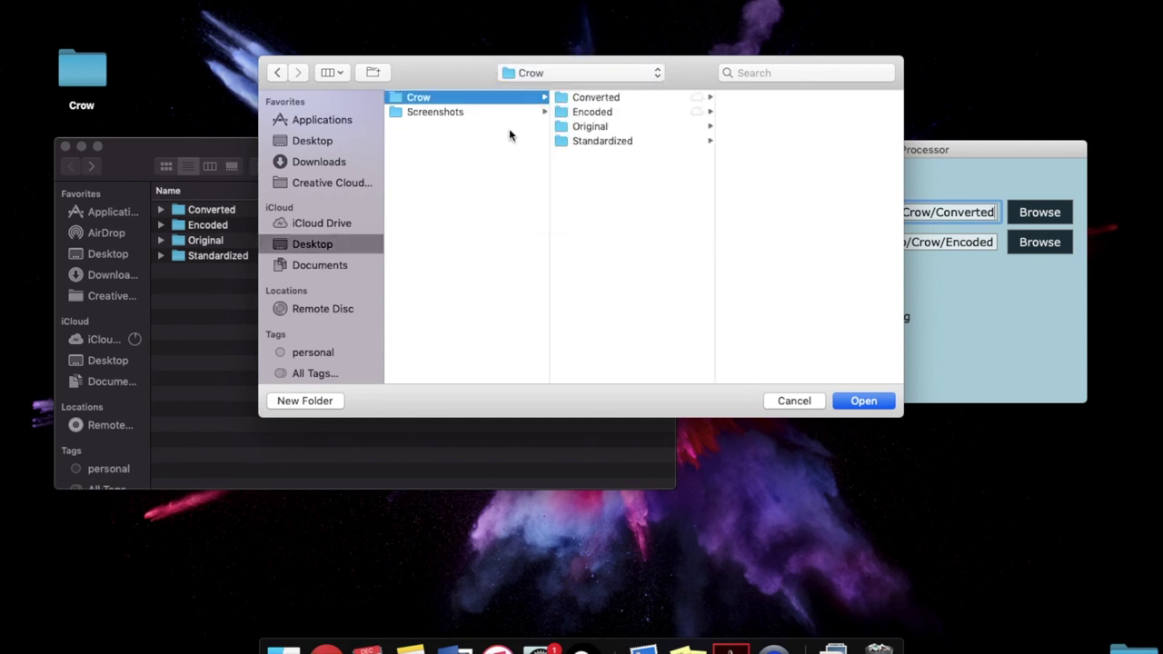
pyautogui.click(592, 115)
pyautogui.click(879, 401)
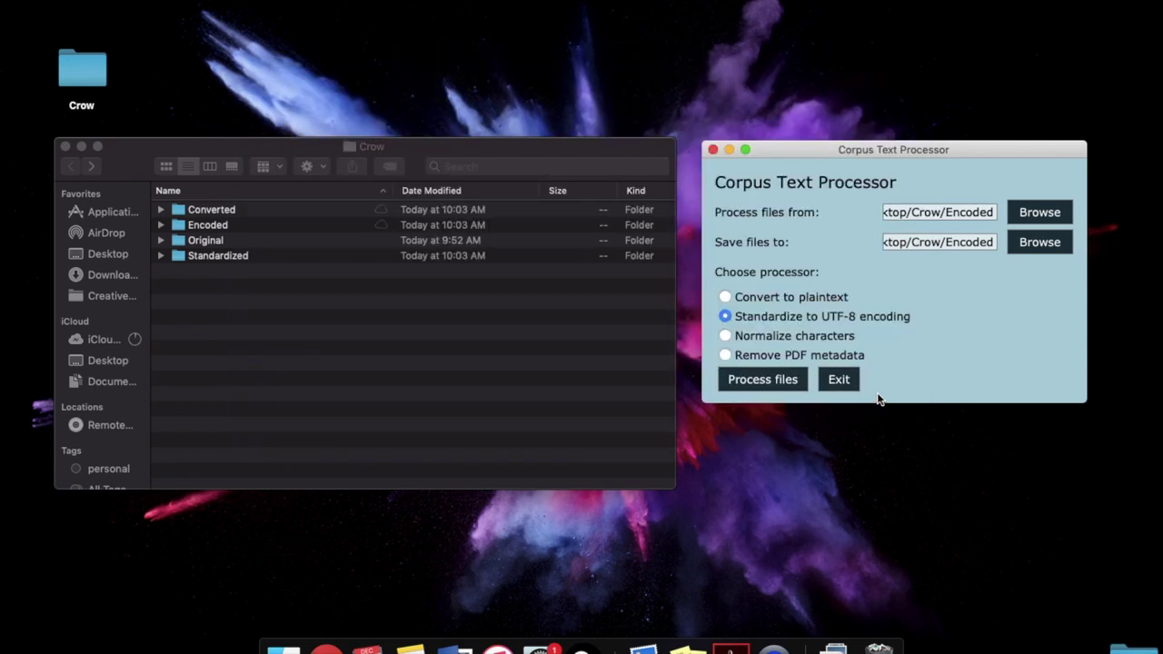
# Set the Crow folder's Standardized subfolder as the save location for processed files
pyautogui.click(1038, 242)
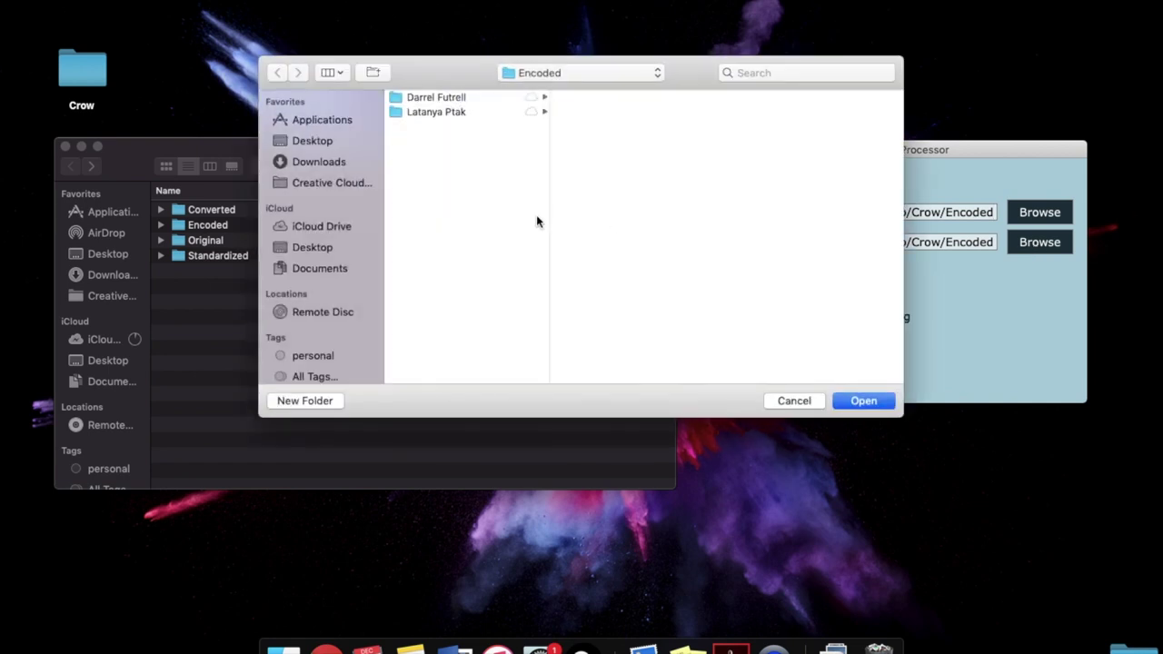
pyautogui.click(551, 72)
pyautogui.click(549, 89)
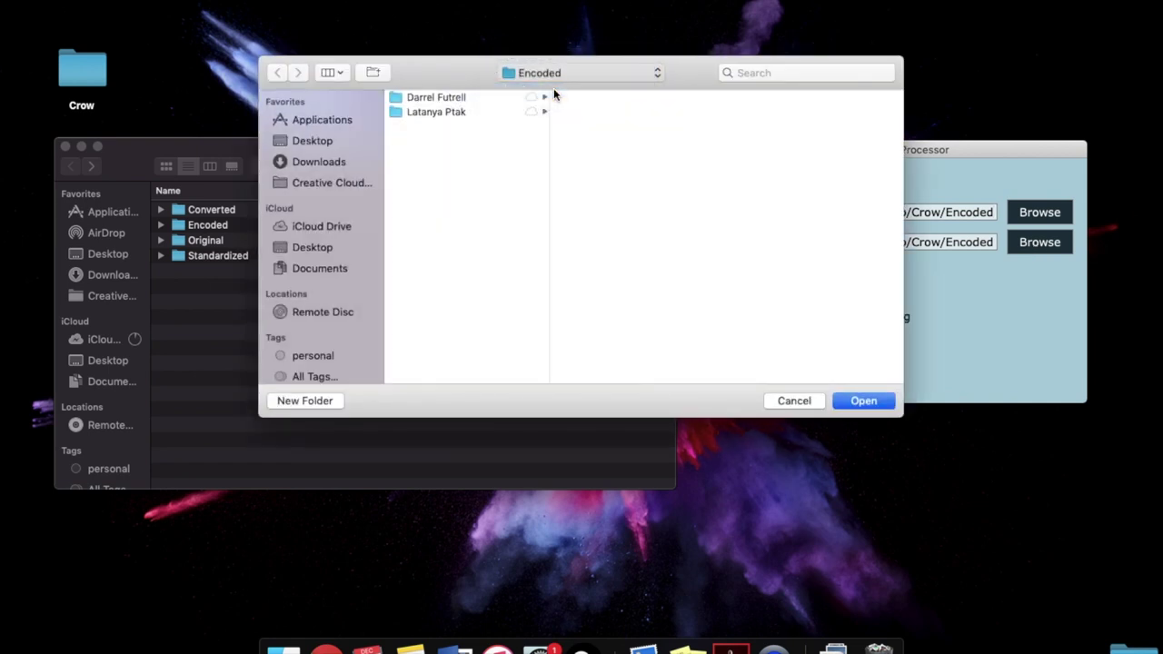
pyautogui.click(580, 144)
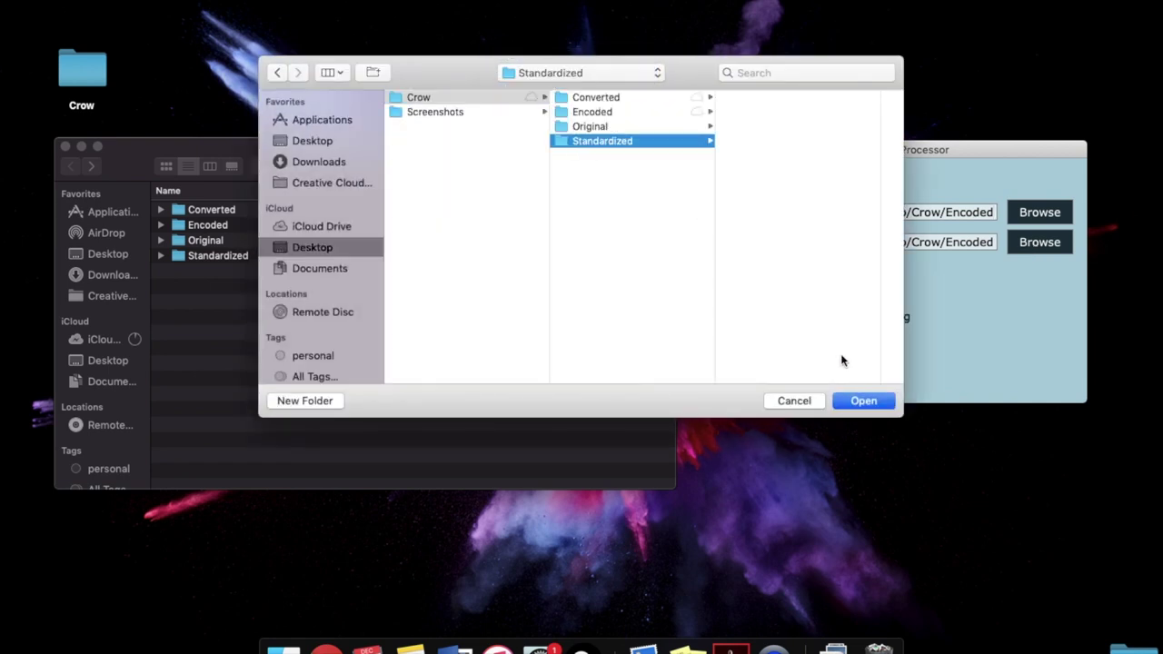
pyautogui.click(849, 401)
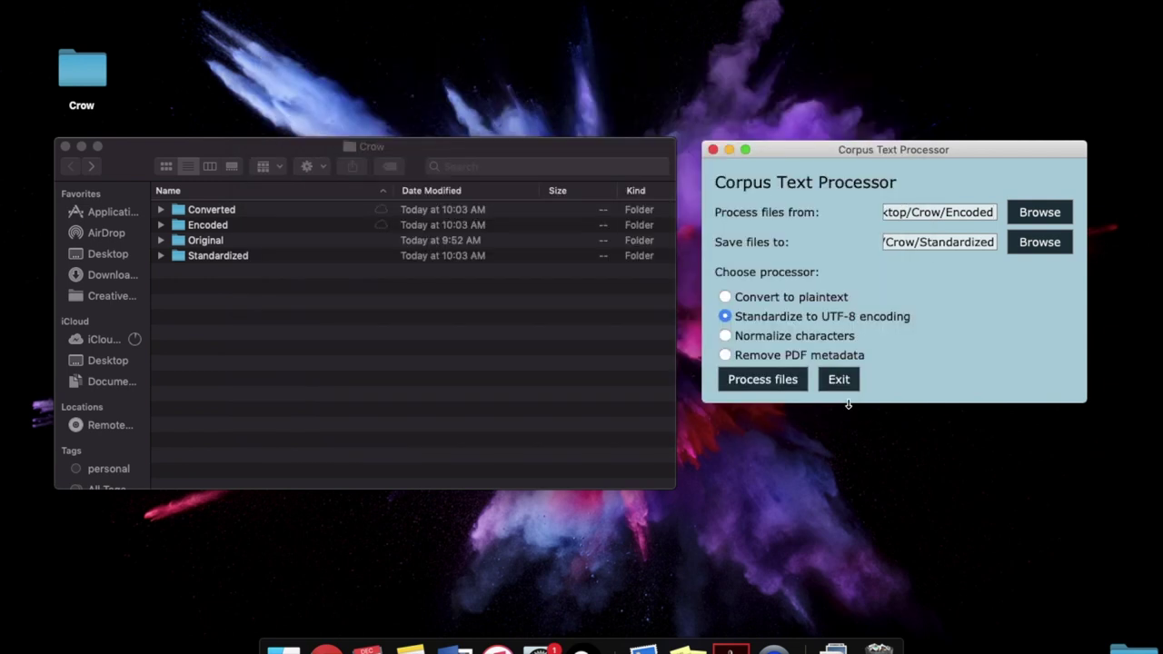
# Process the files with the Normalize characters processor, look through the processing log, and close it
pyautogui.click(724, 335)
pyautogui.click(725, 336)
pyautogui.click(752, 379)
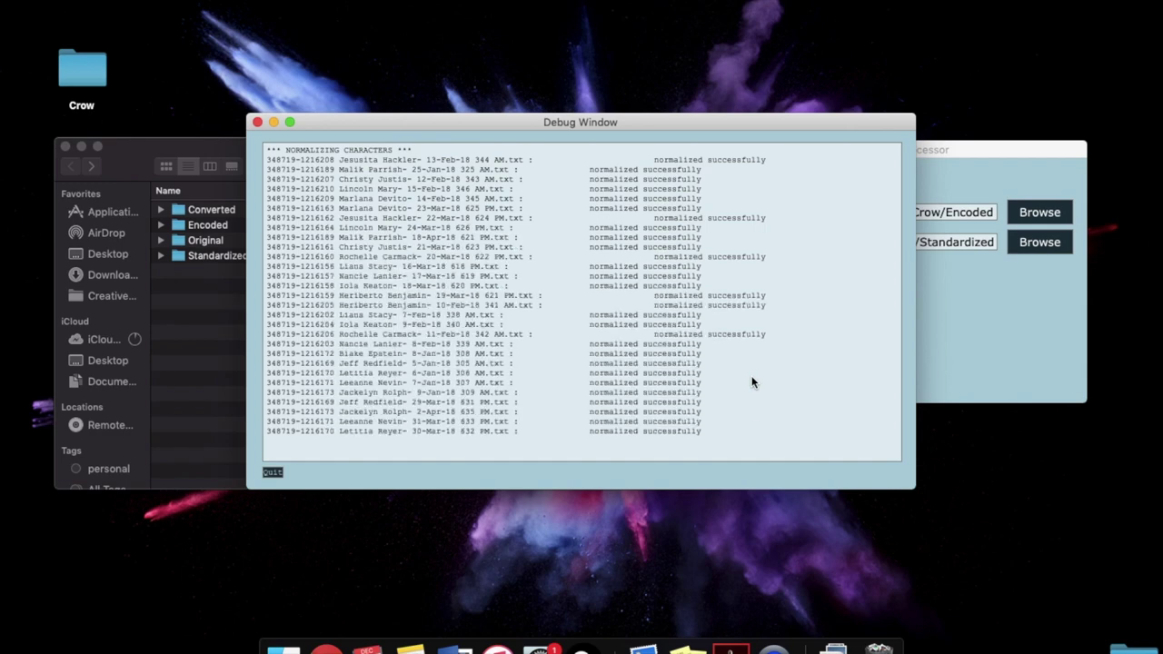
pyautogui.scroll(3, 752, 381)
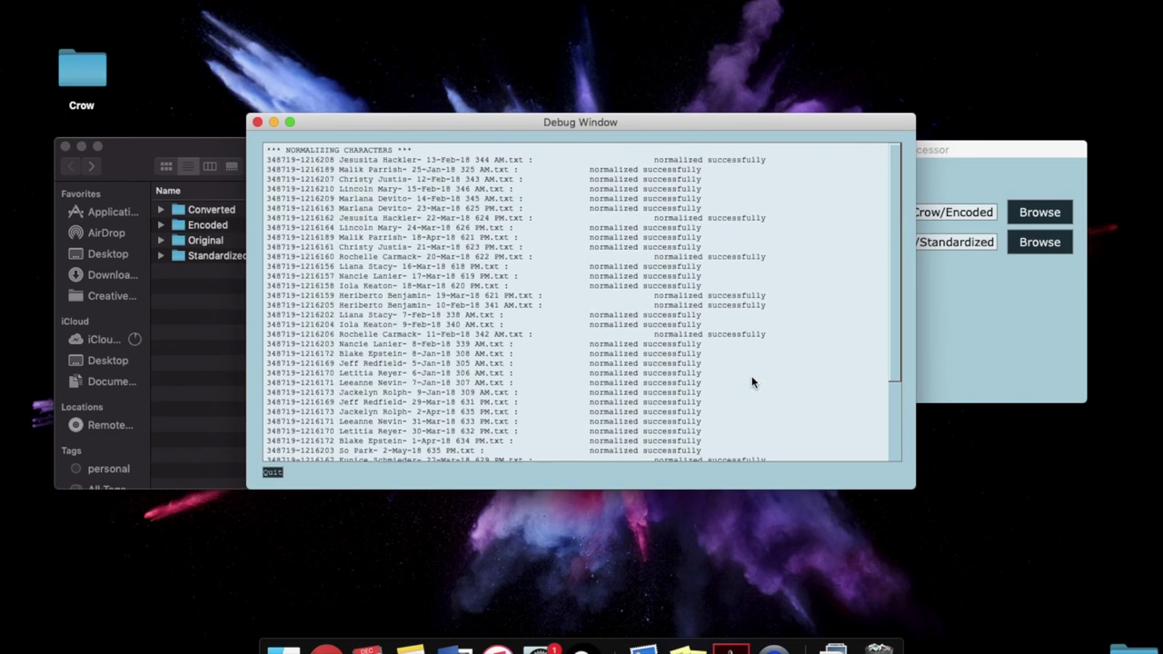
pyautogui.scroll(-5, 753, 381)
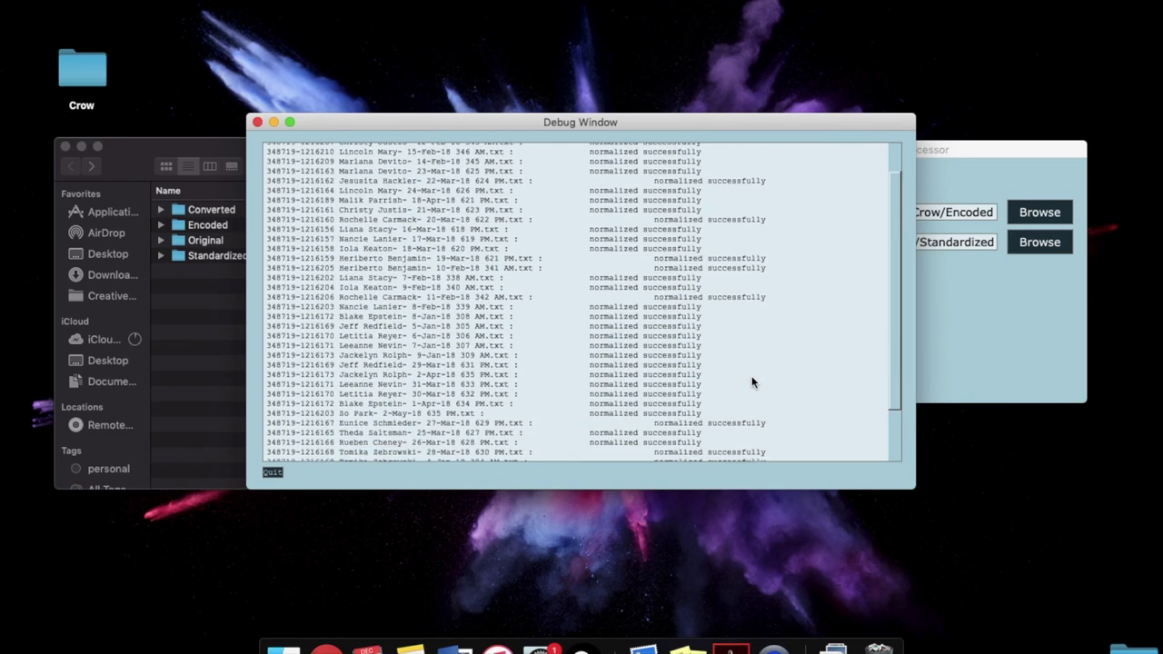
pyautogui.click(269, 472)
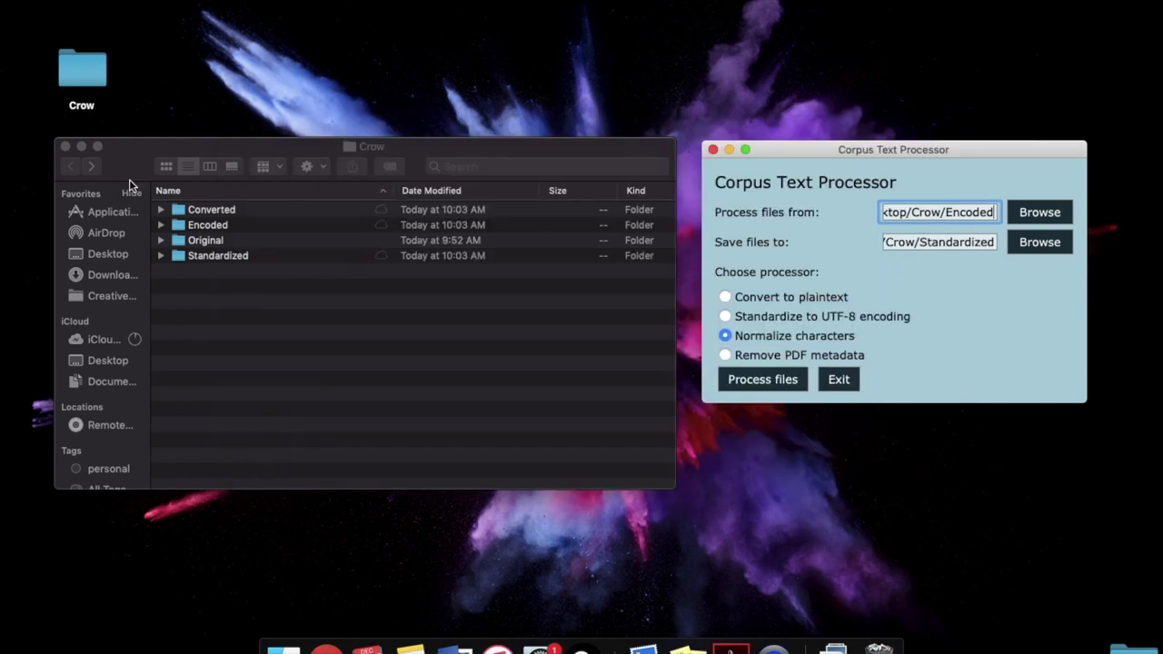
# Check the number of items in the Standardized folder through its file information, and close the information window
pyautogui.rightClick(195, 256)
pyautogui.click(229, 312)
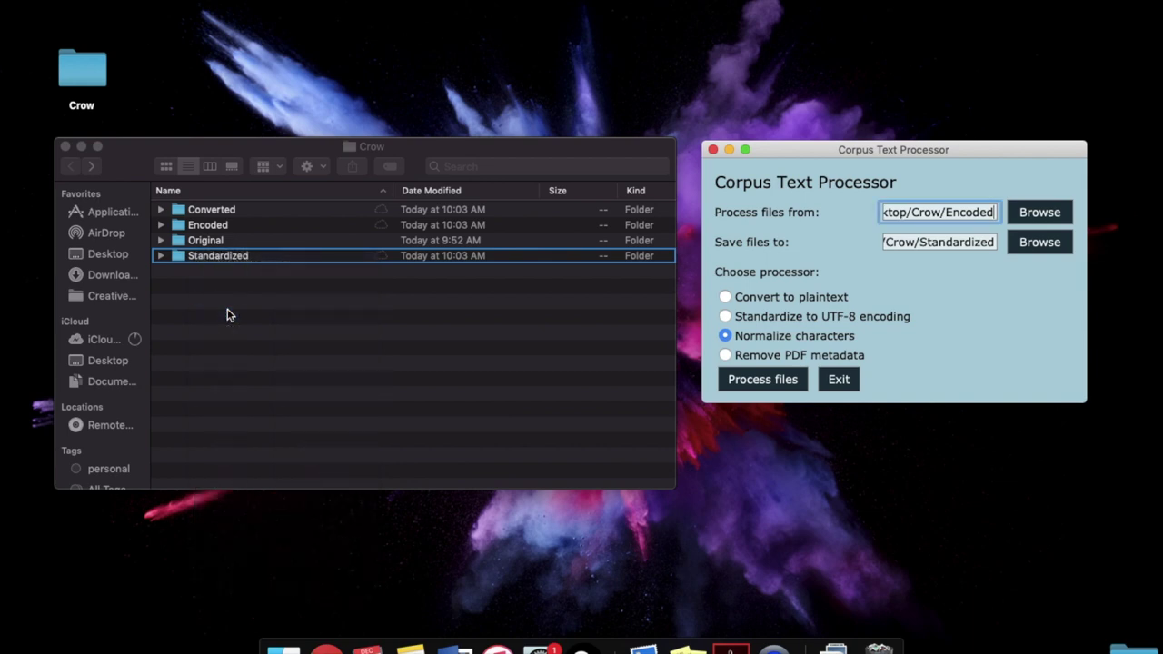
pyautogui.moveTo(118, 128); pyautogui.dragTo(80, 128)
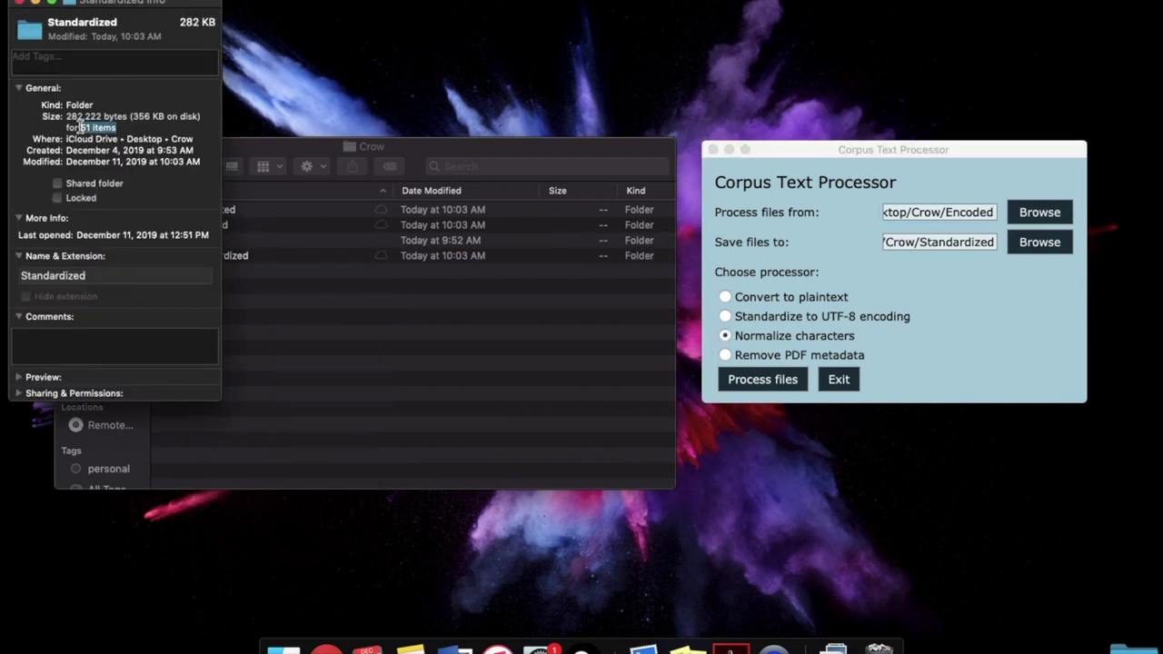
pyautogui.click(19, 2)
# Expand the Standardized folder, its first subfolder, and the LND1 folder inside to list the normalized text files
pyautogui.click(160, 256)
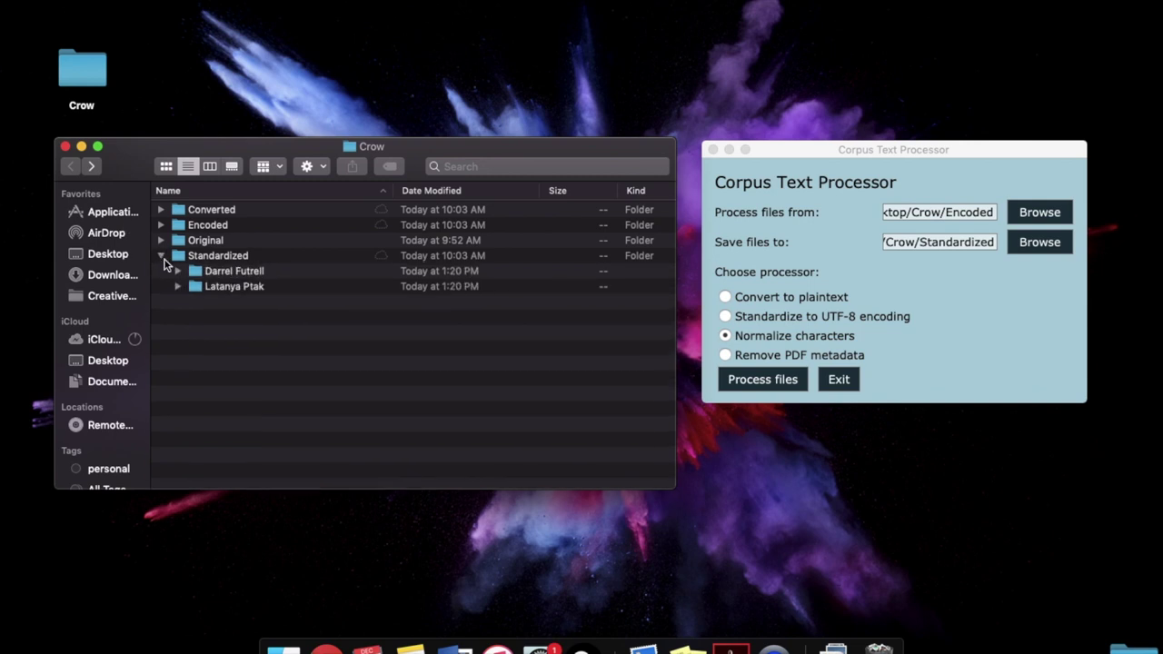
pyautogui.click(178, 271)
pyautogui.click(195, 286)
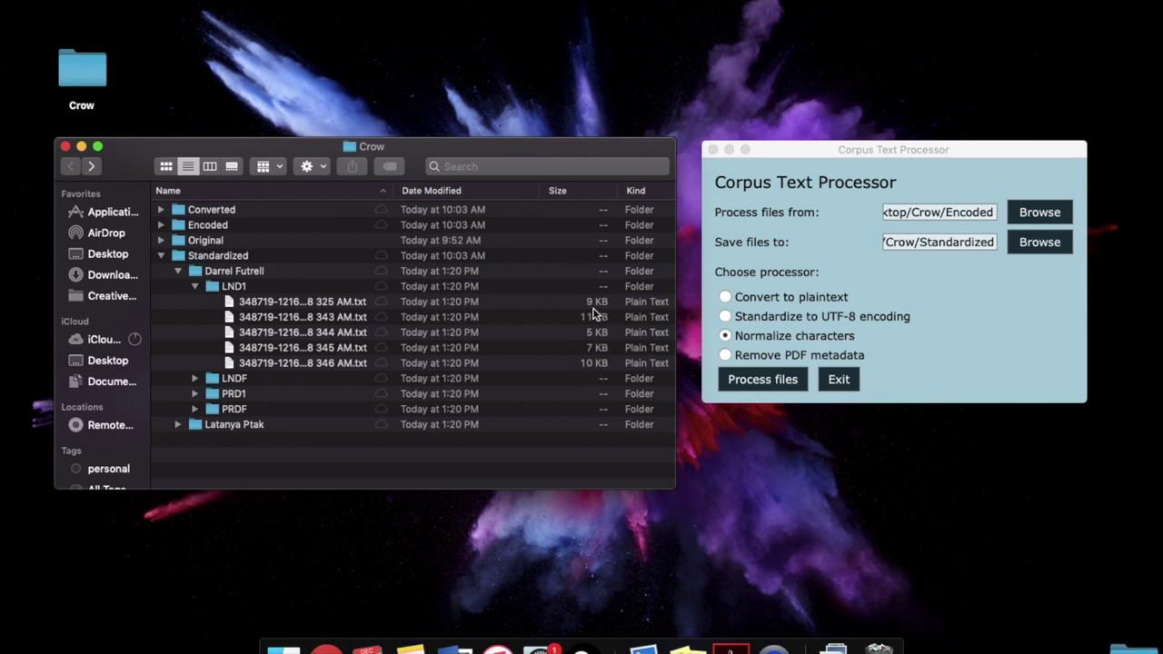
# Read through the first normalized text file in LND1, close it, collapse the Standardized folder, and return to Corpus Text Processor
pyautogui.doubleClick(334, 307)
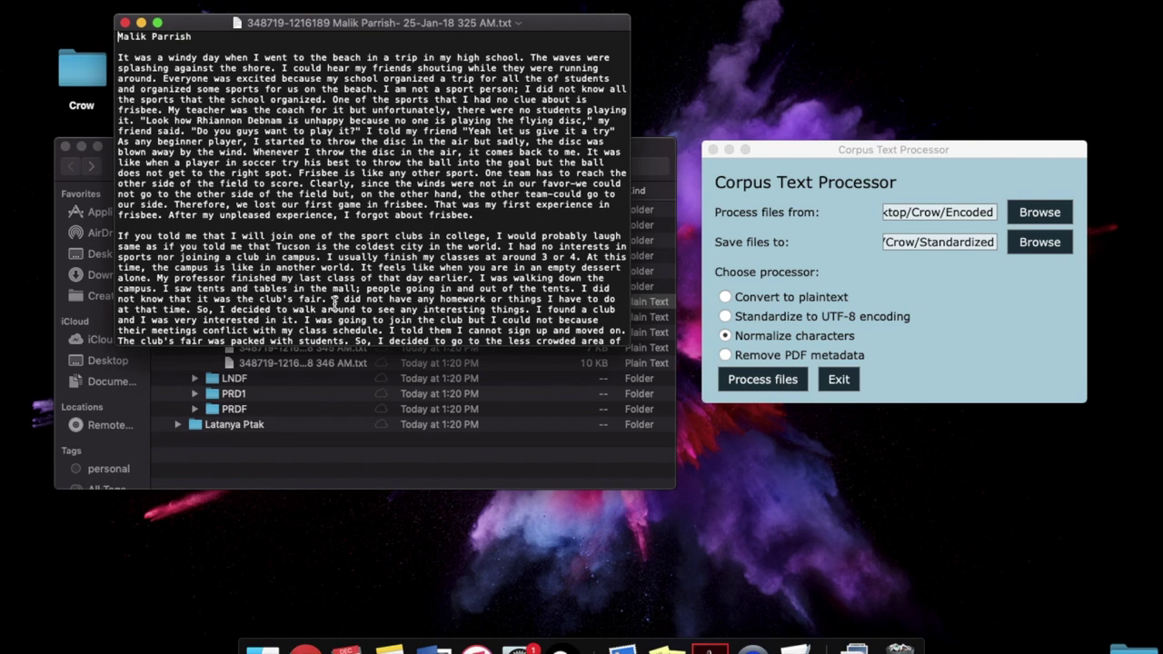
pyautogui.scroll(-15, 334, 303)
pyautogui.scroll(-15, 335, 303)
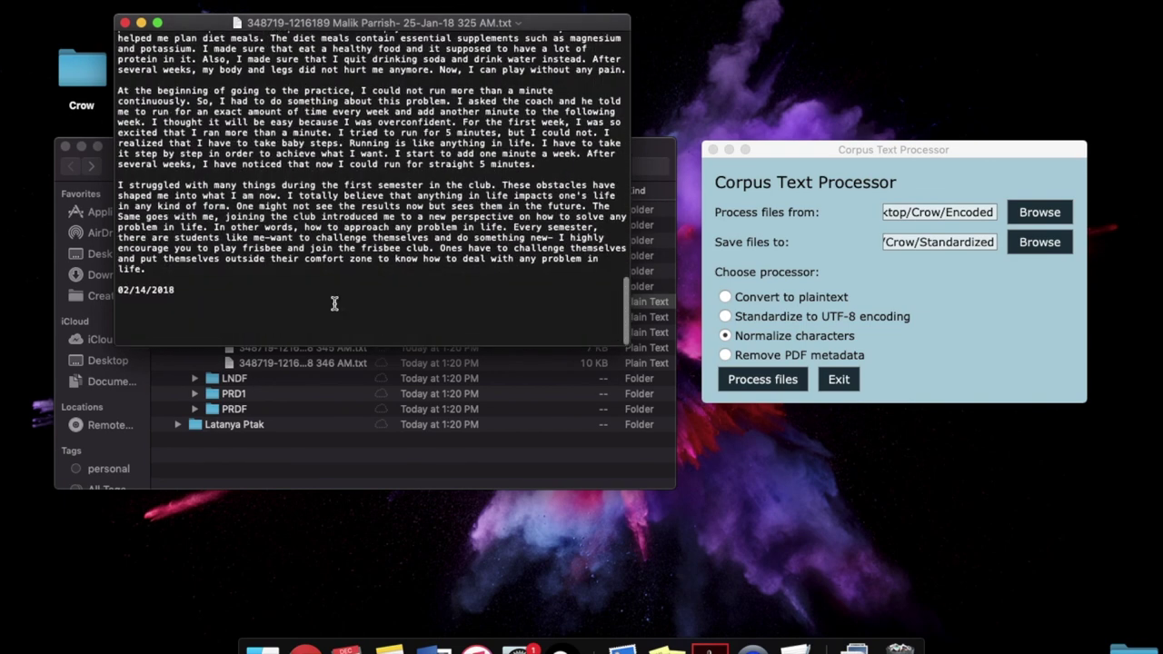
pyautogui.scroll(3, 334, 303)
pyautogui.click(125, 22)
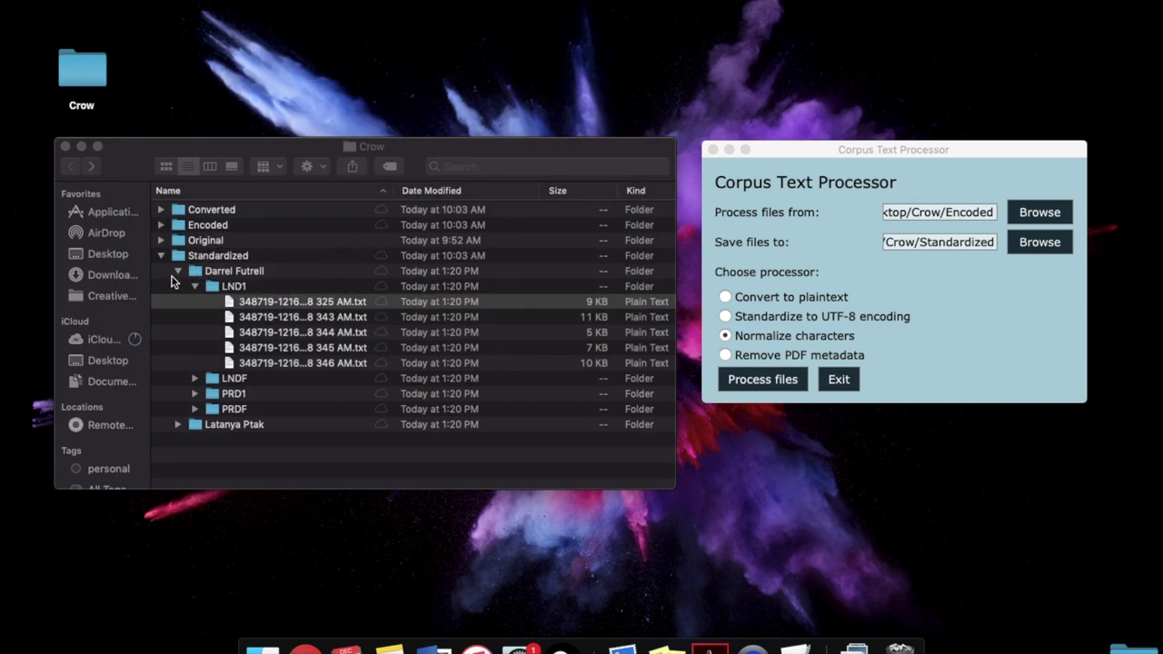
pyautogui.click(160, 255)
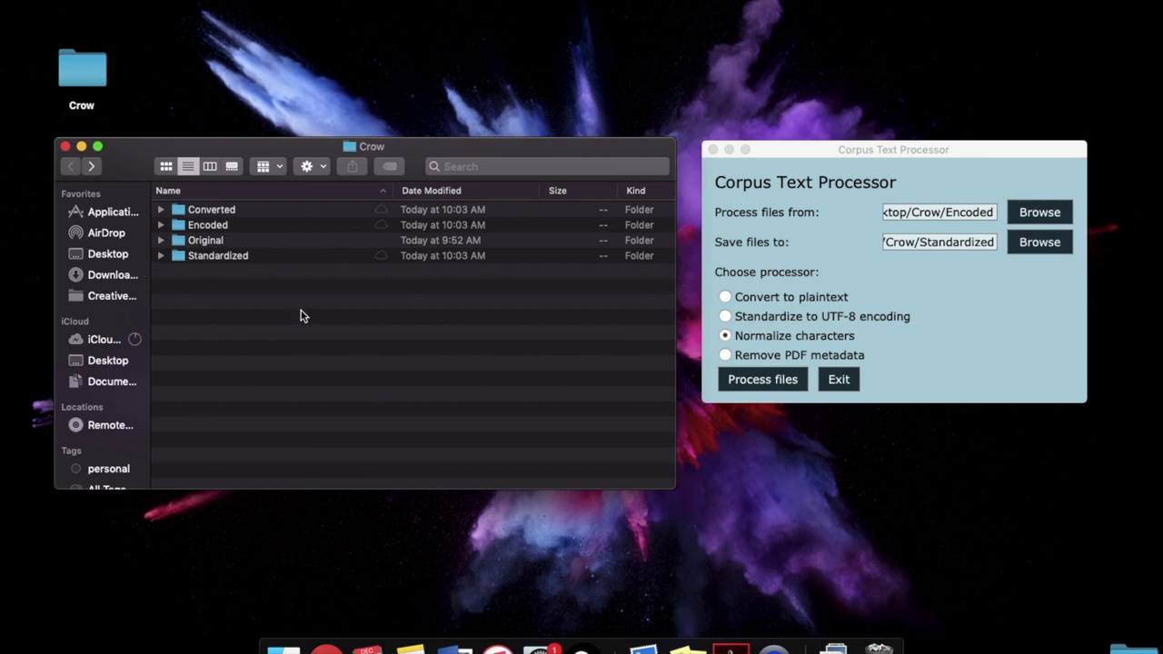
pyautogui.click(836, 208)
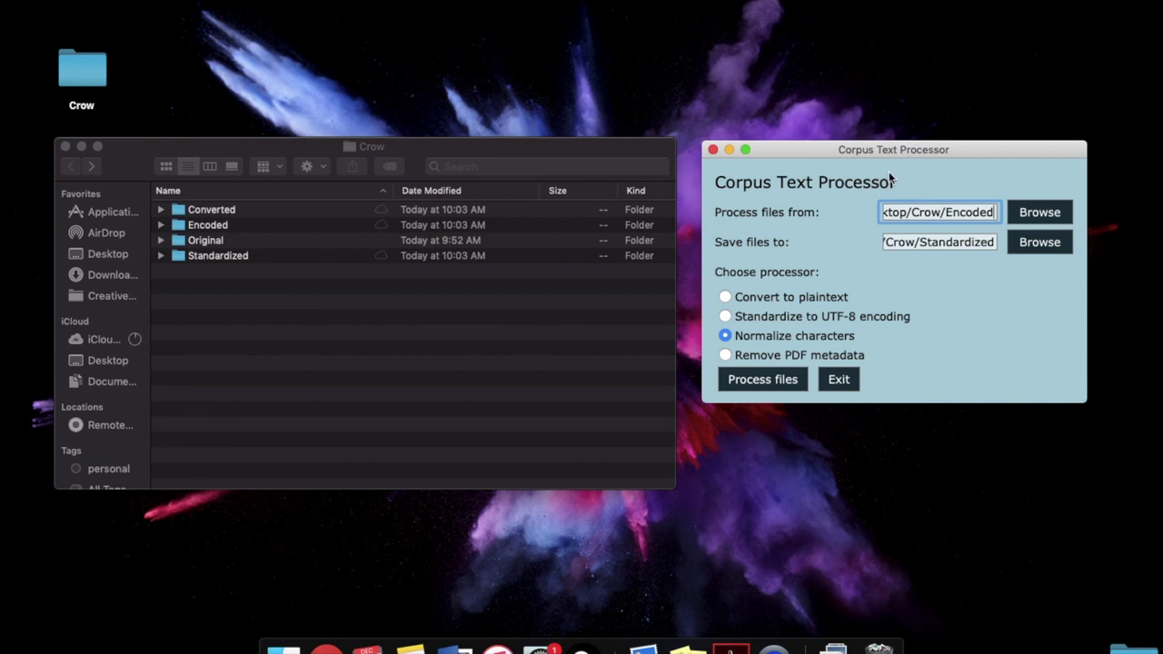